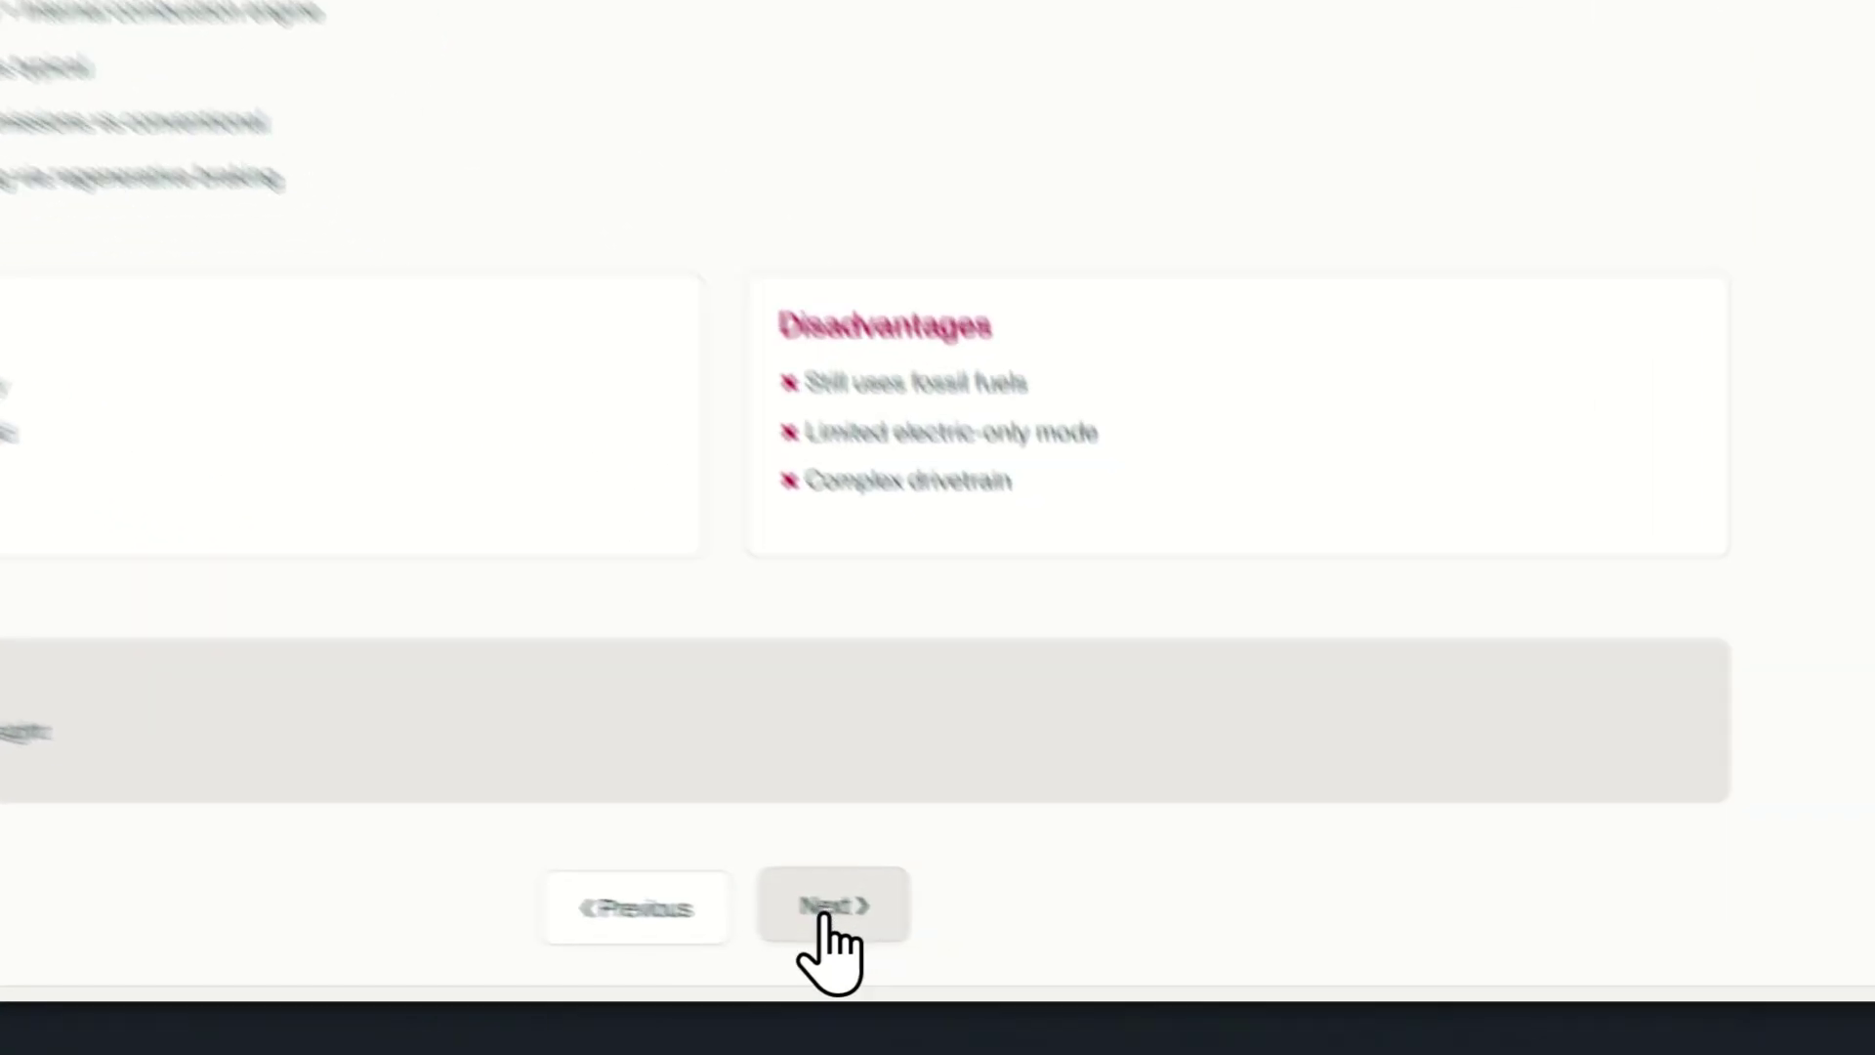
Advance through the fuel cell, battery, motor and charging slides, then jump back to slide 2, Types of Electric Vehicles
click(1011, 941)
click(1011, 940)
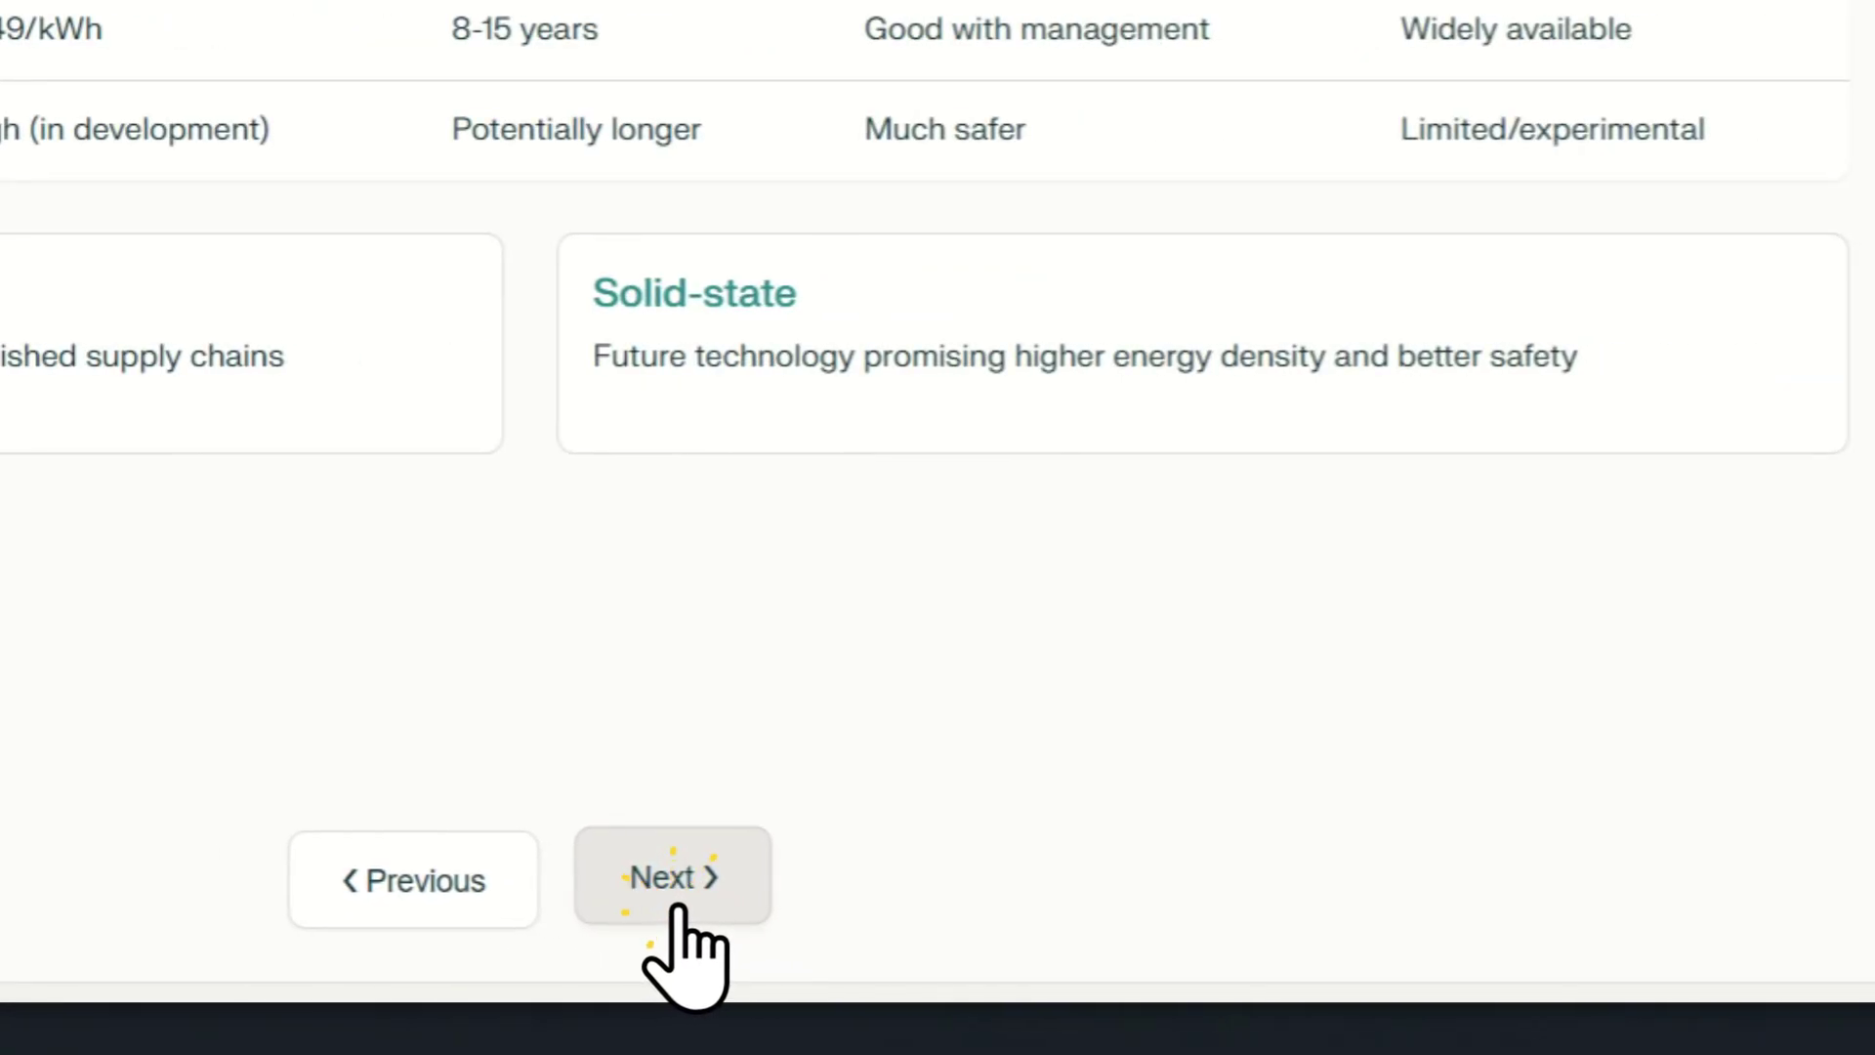
click(677, 903)
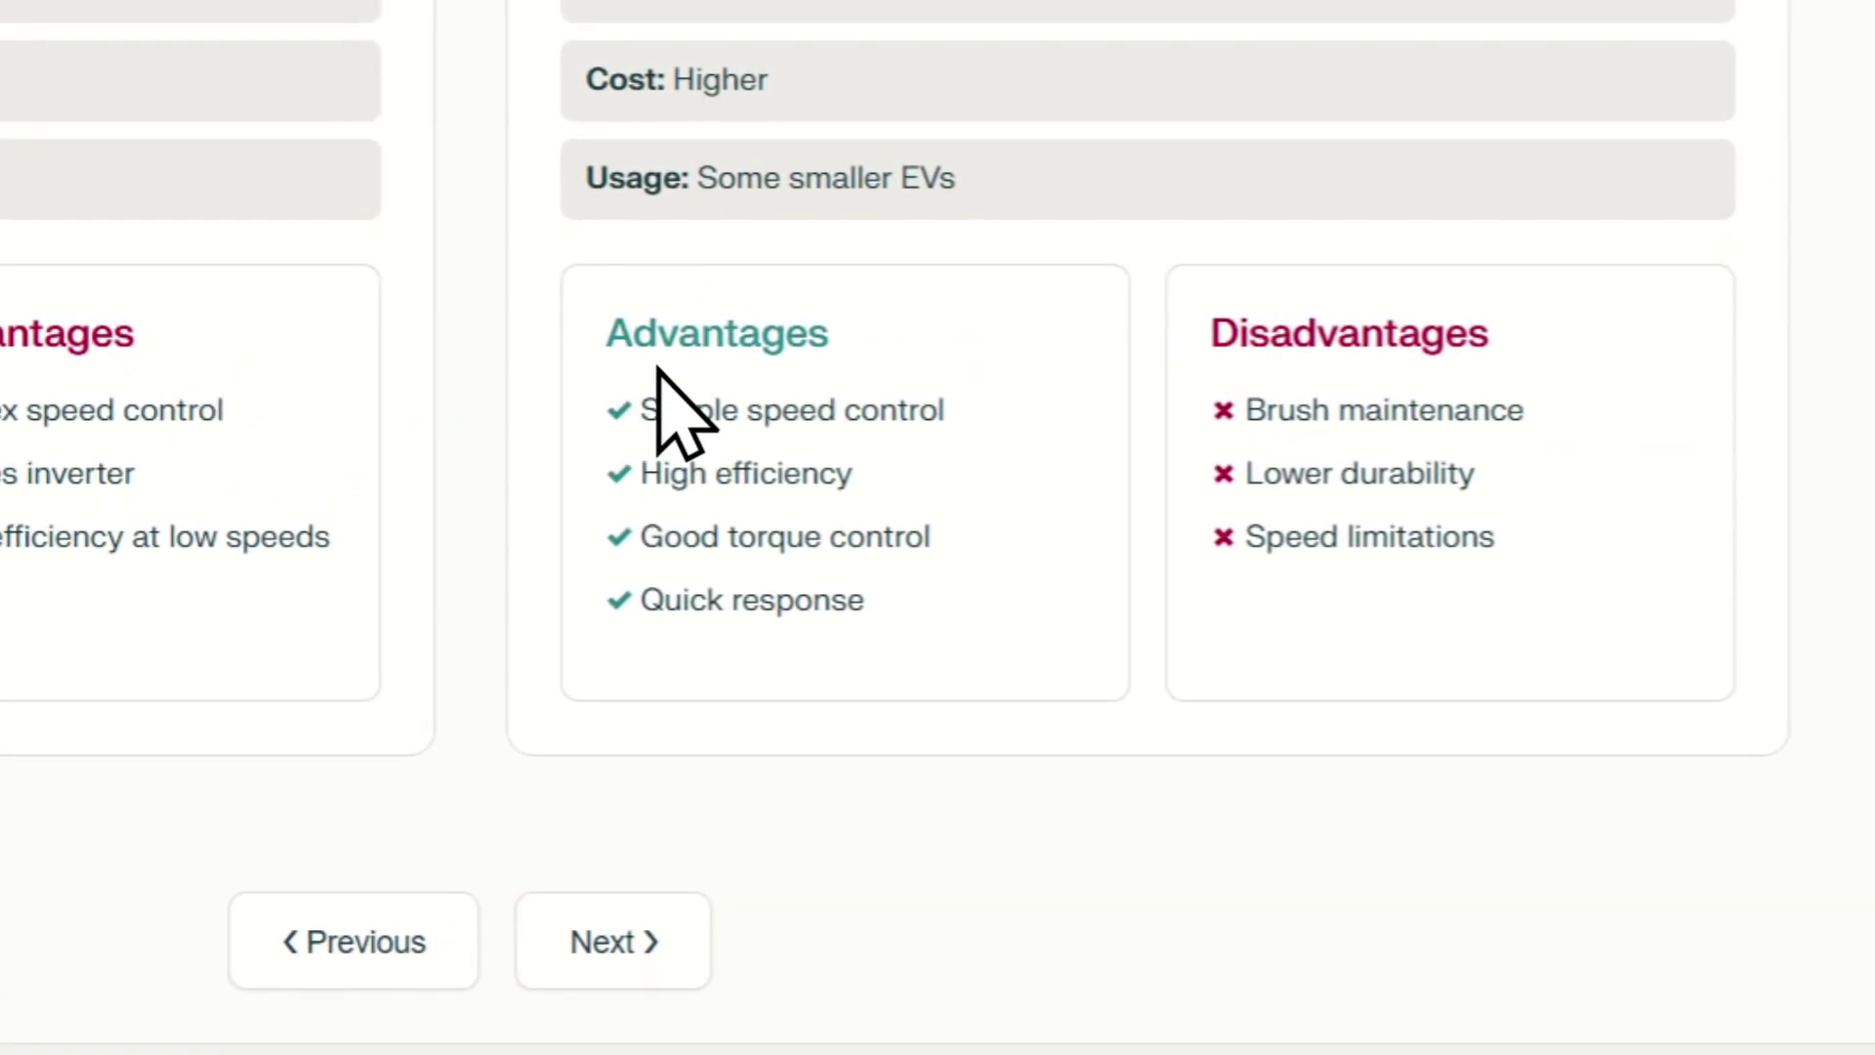
click(675, 915)
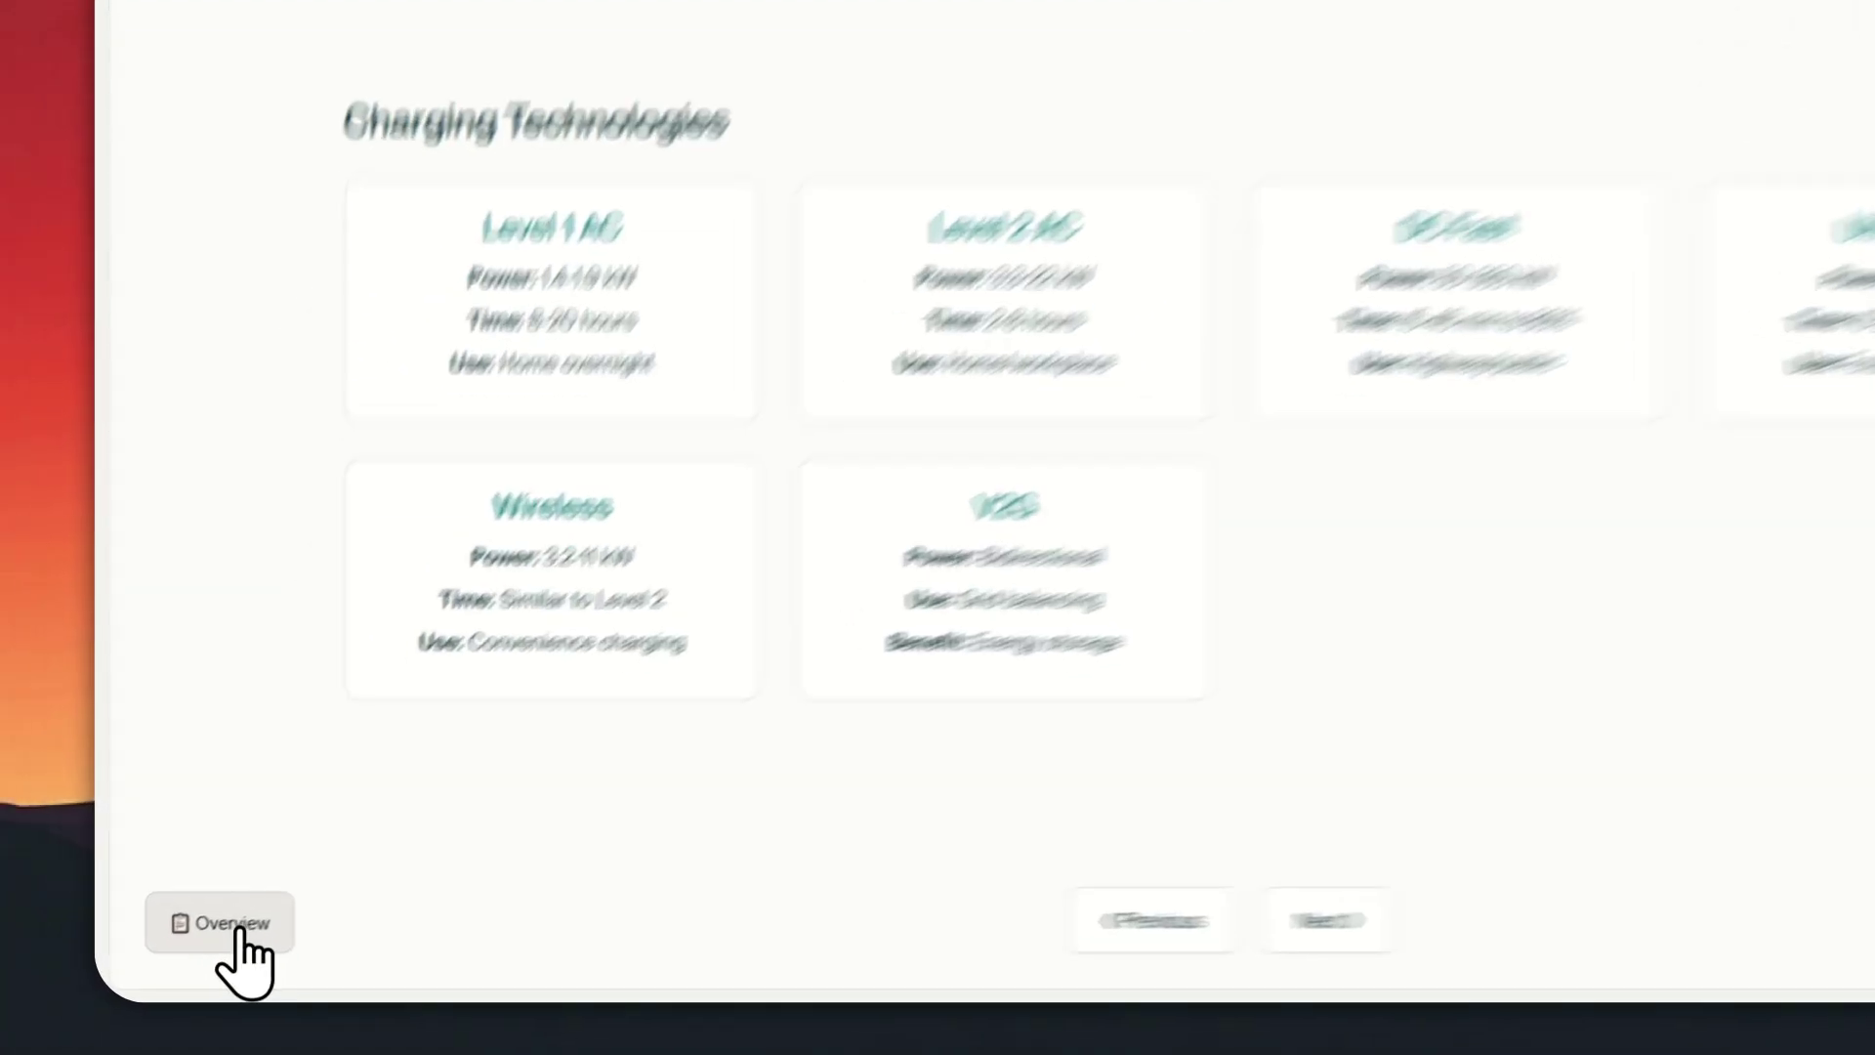
click(185, 943)
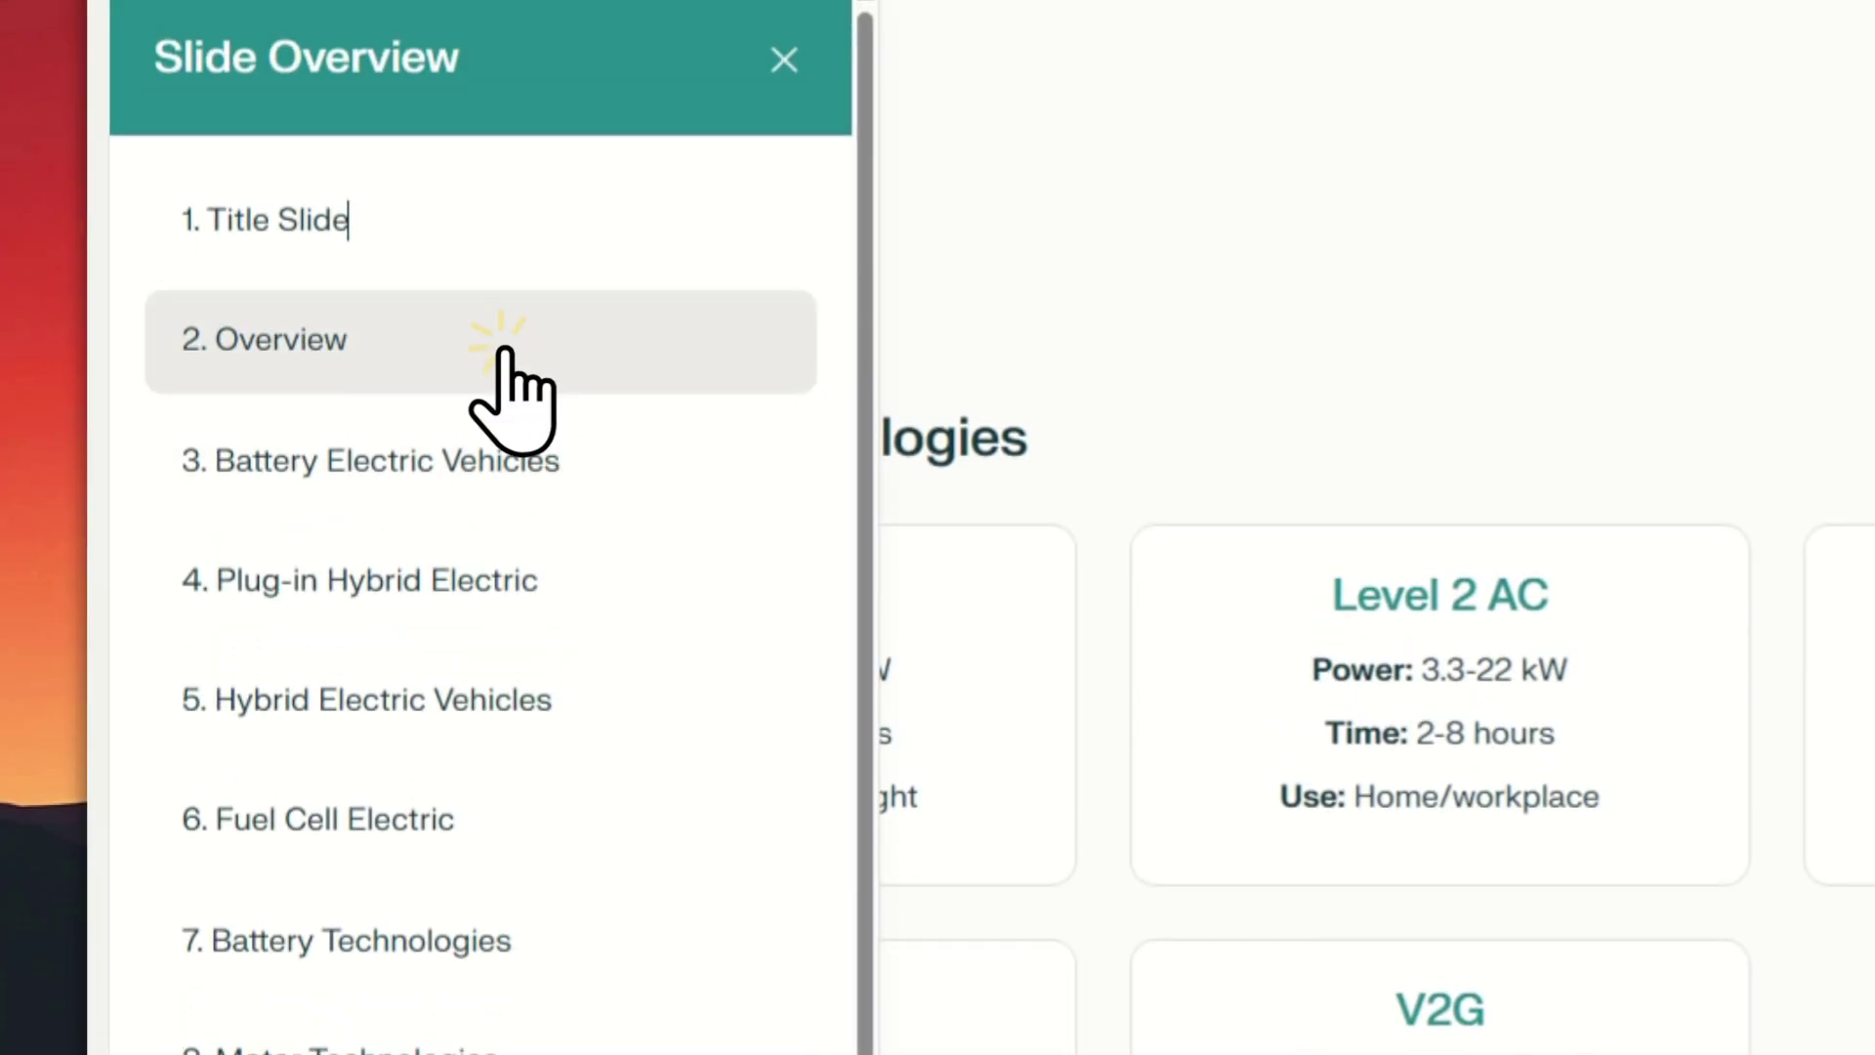
click(501, 358)
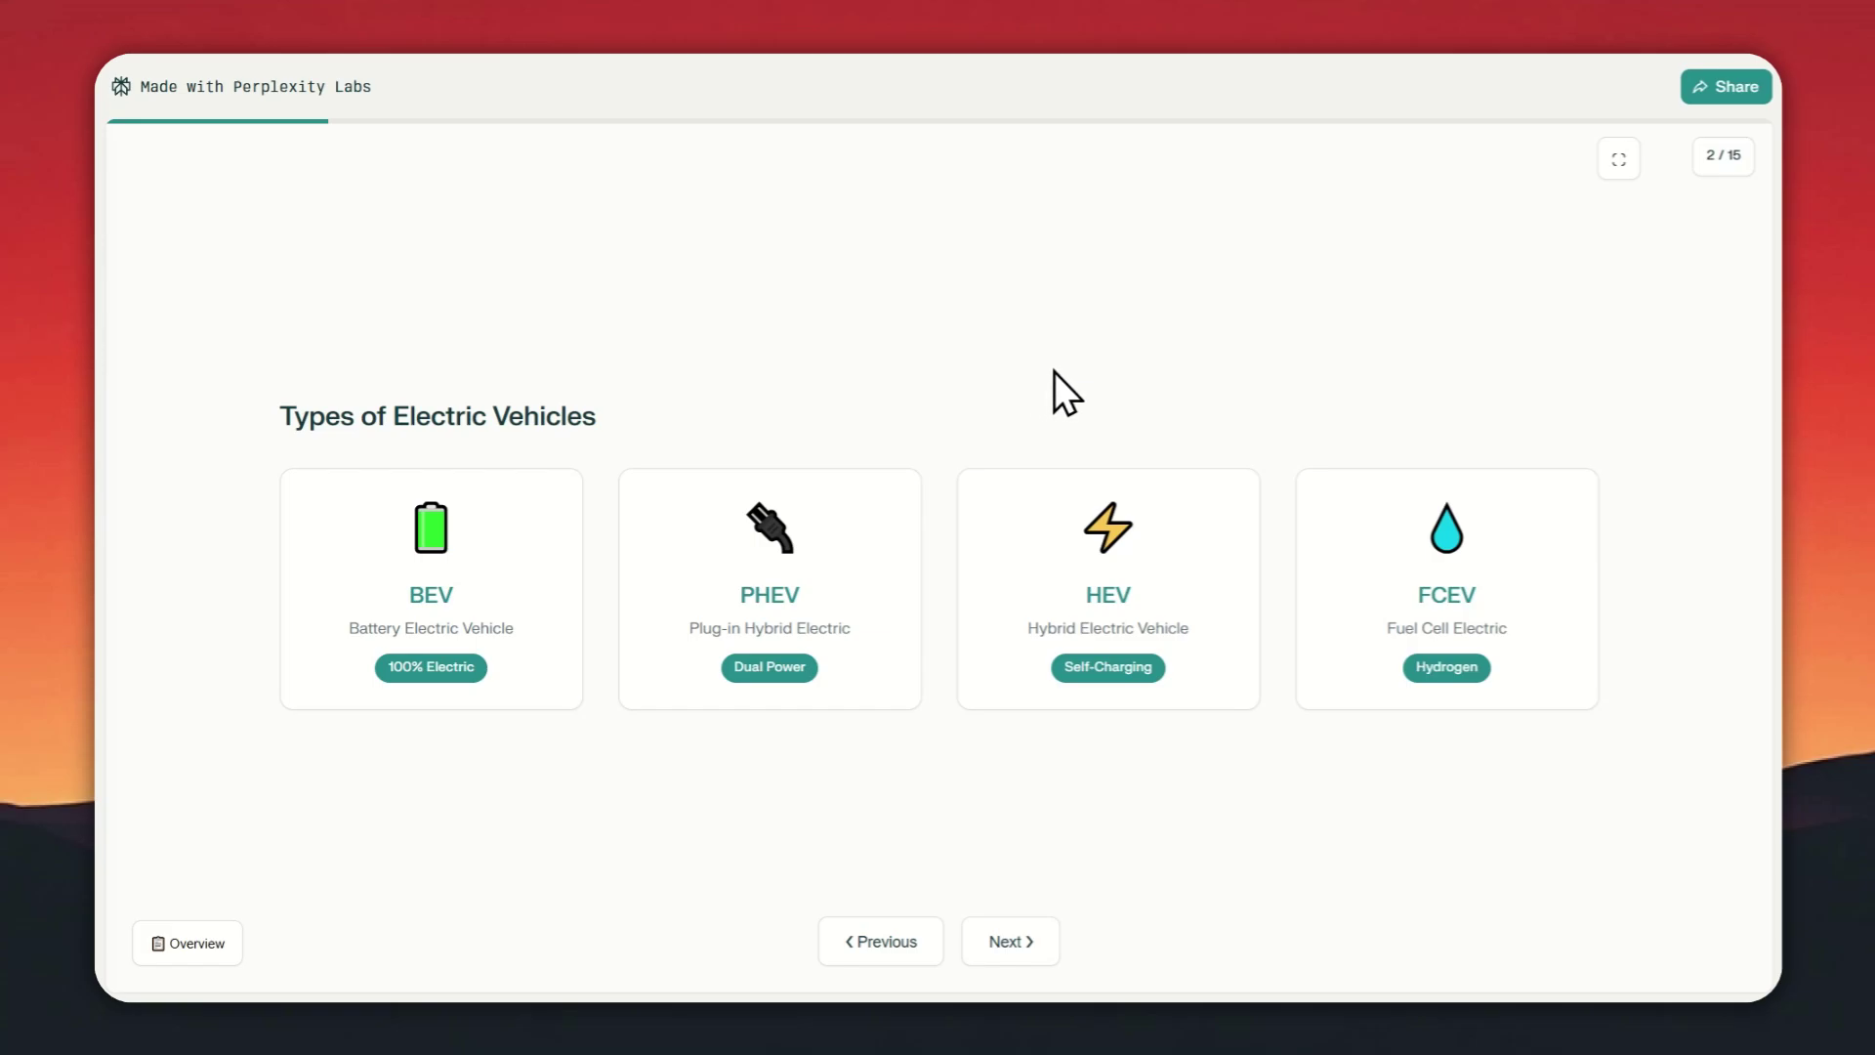
Exit full screen and load the Perplexity home page in a new tab
key(F11)
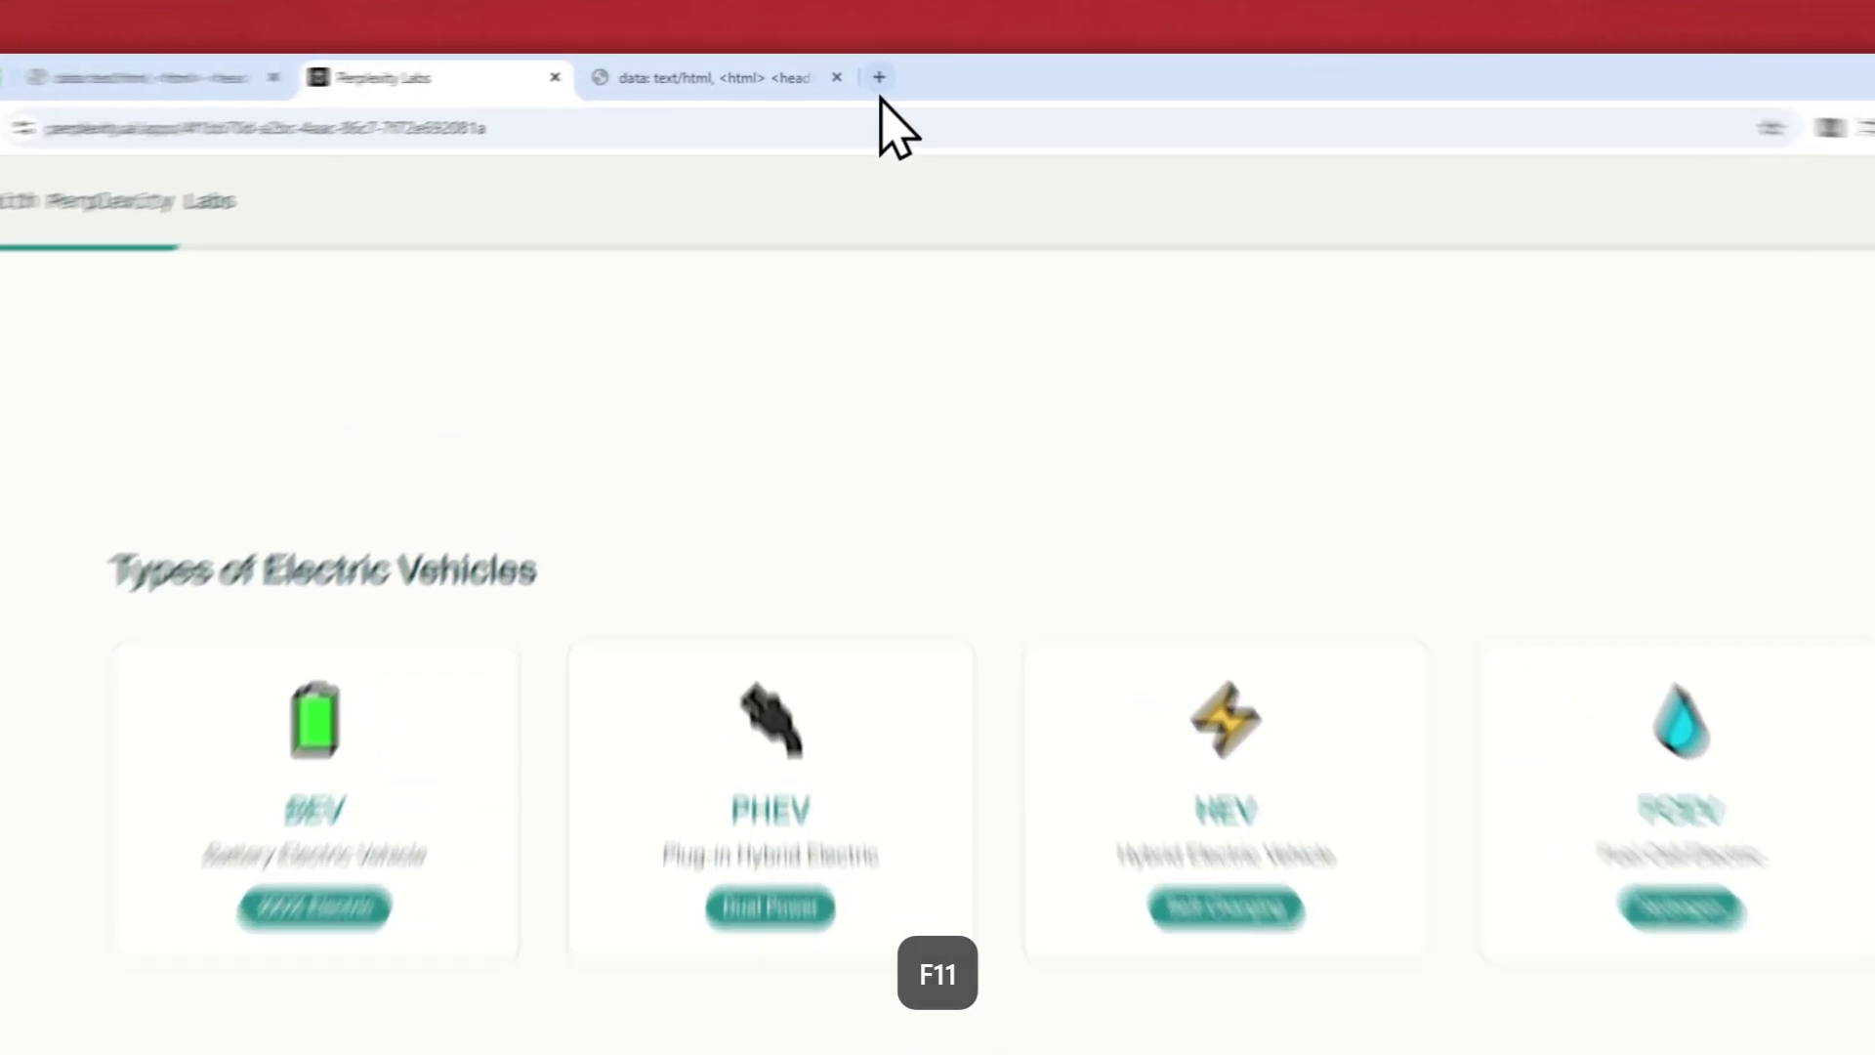
click(851, 70)
text(perp)
key(Return)
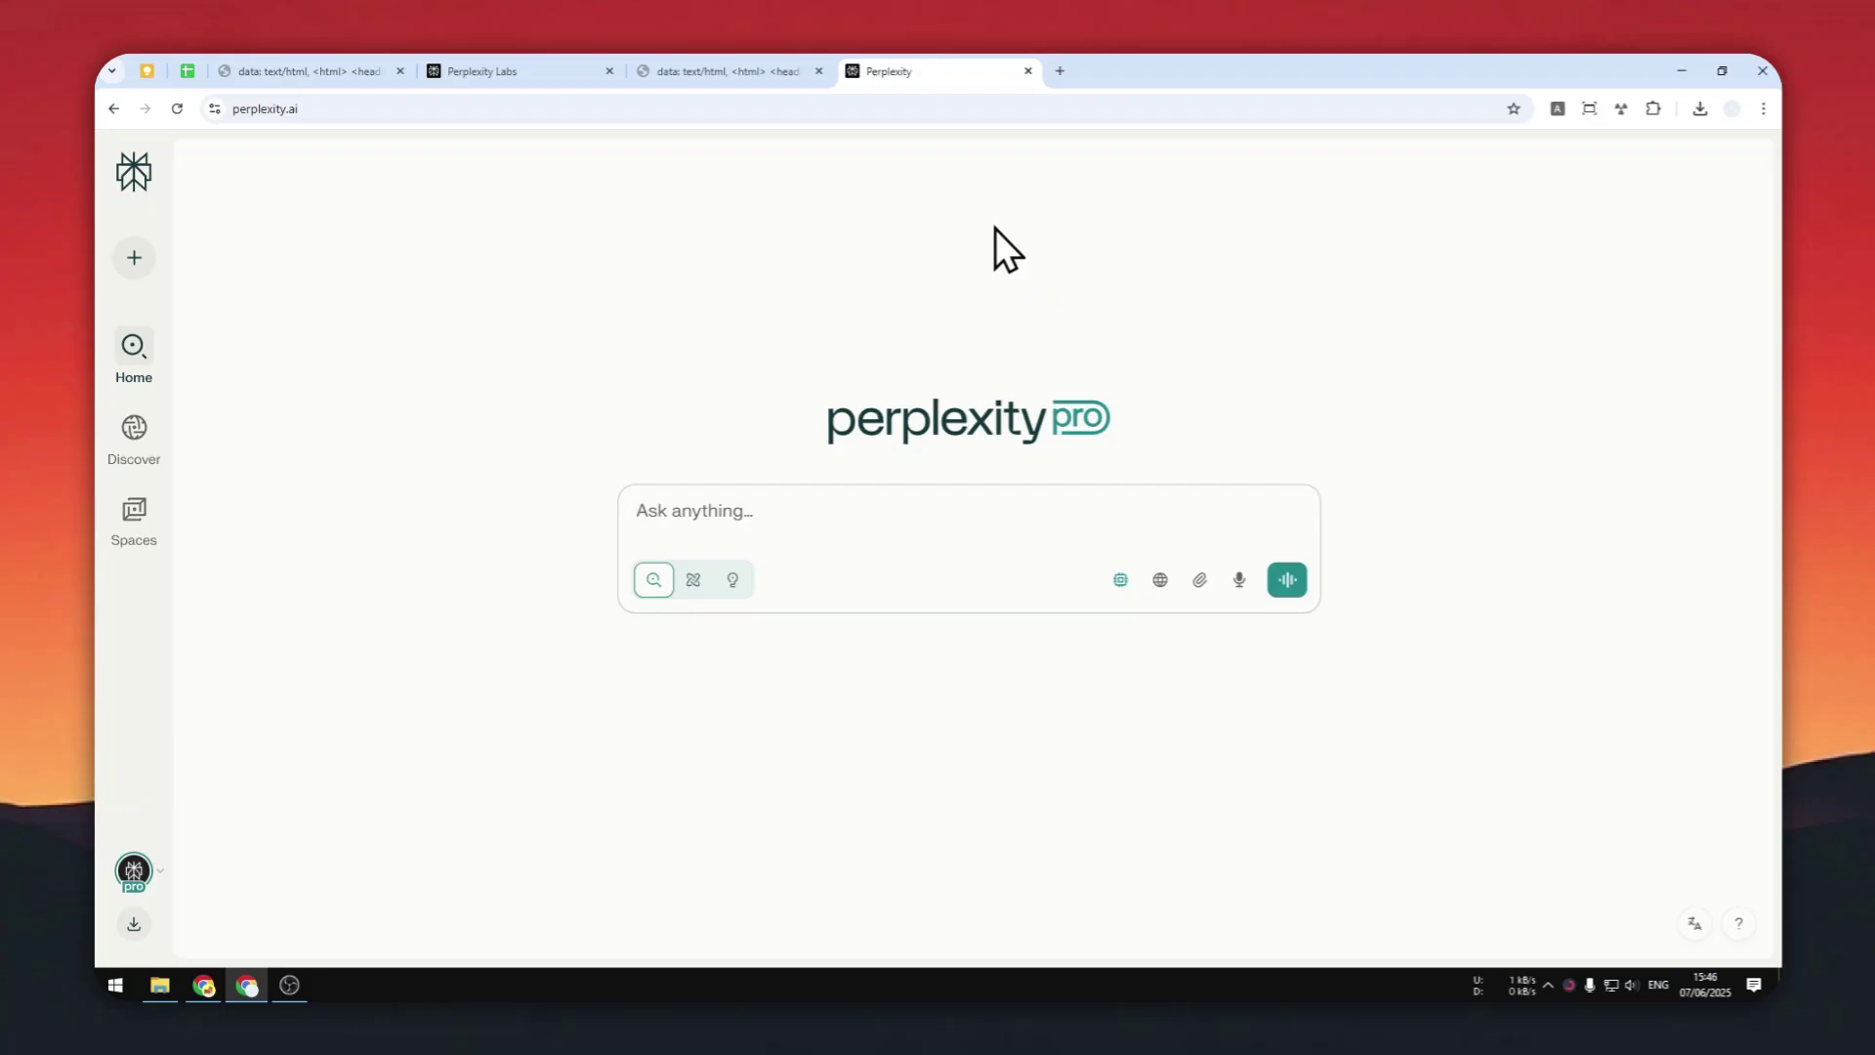
Copy the 'Generate web app presentation slides' prompt text from the template tab
click(725, 72)
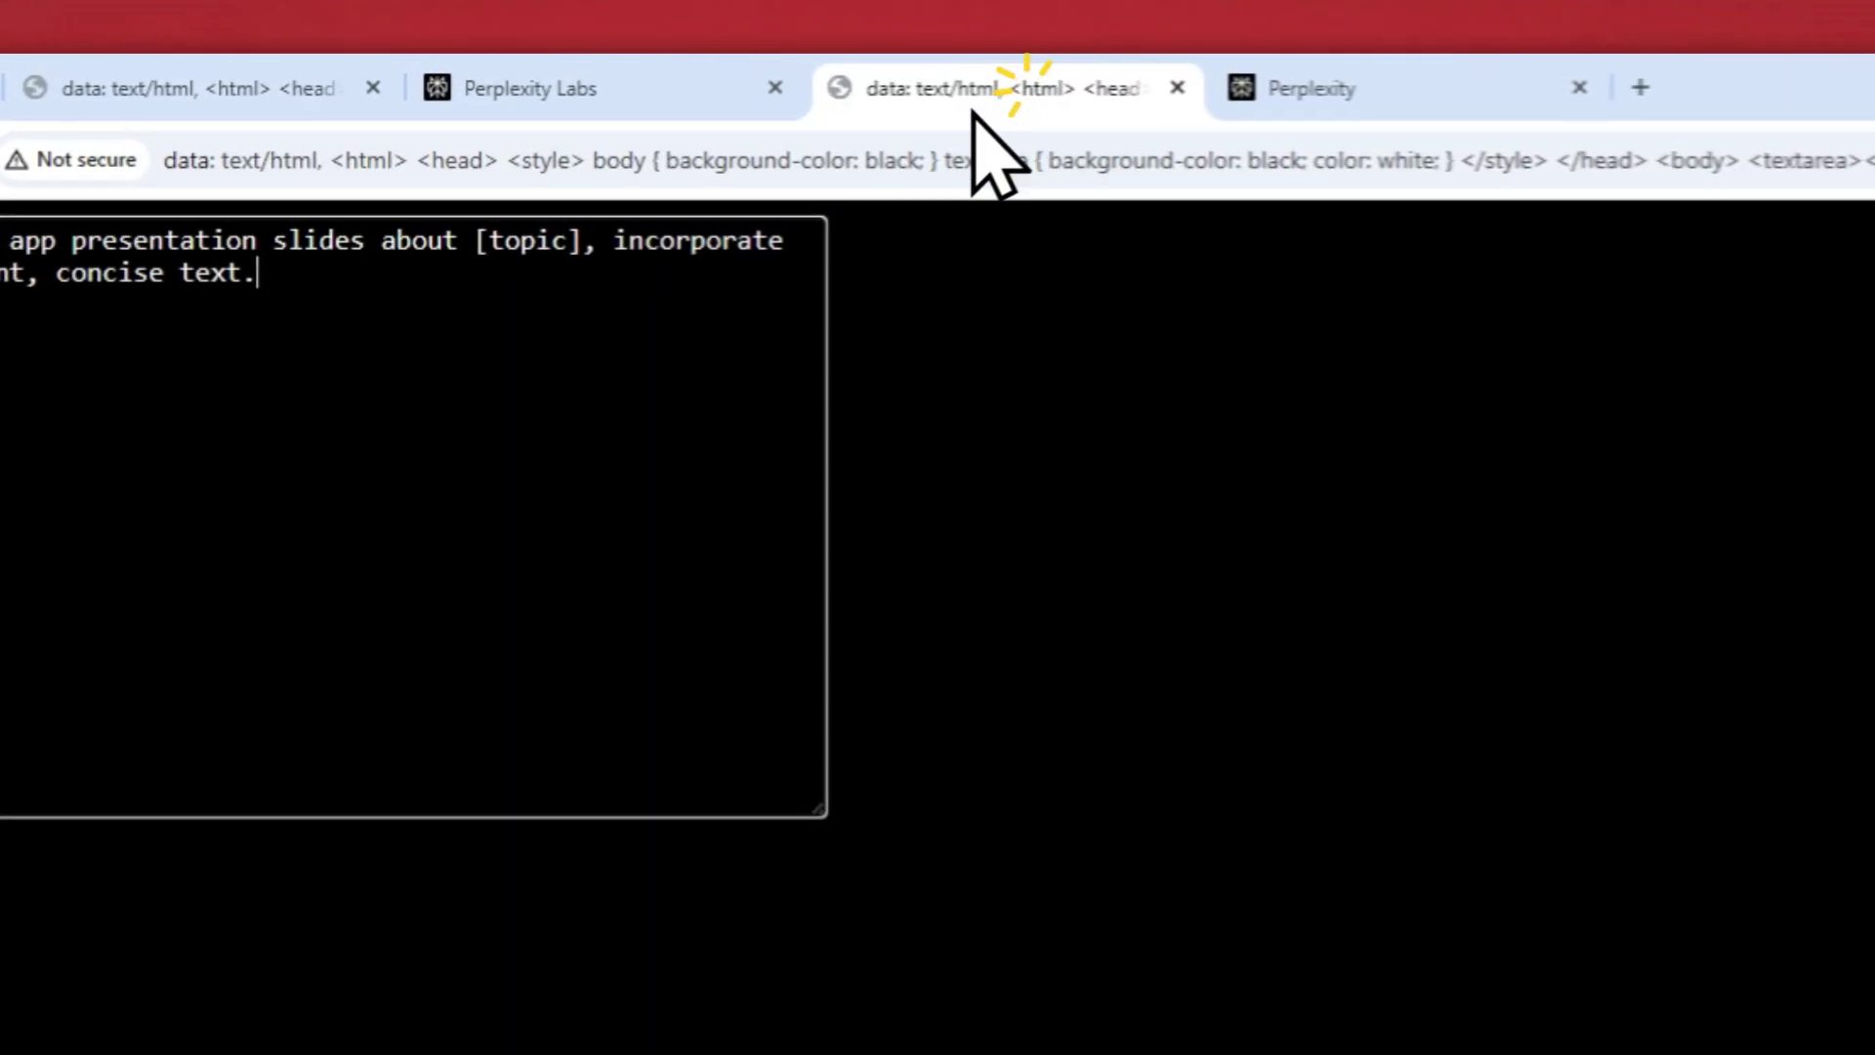
drag(582, 394, 0, 235)
right_click(218, 286)
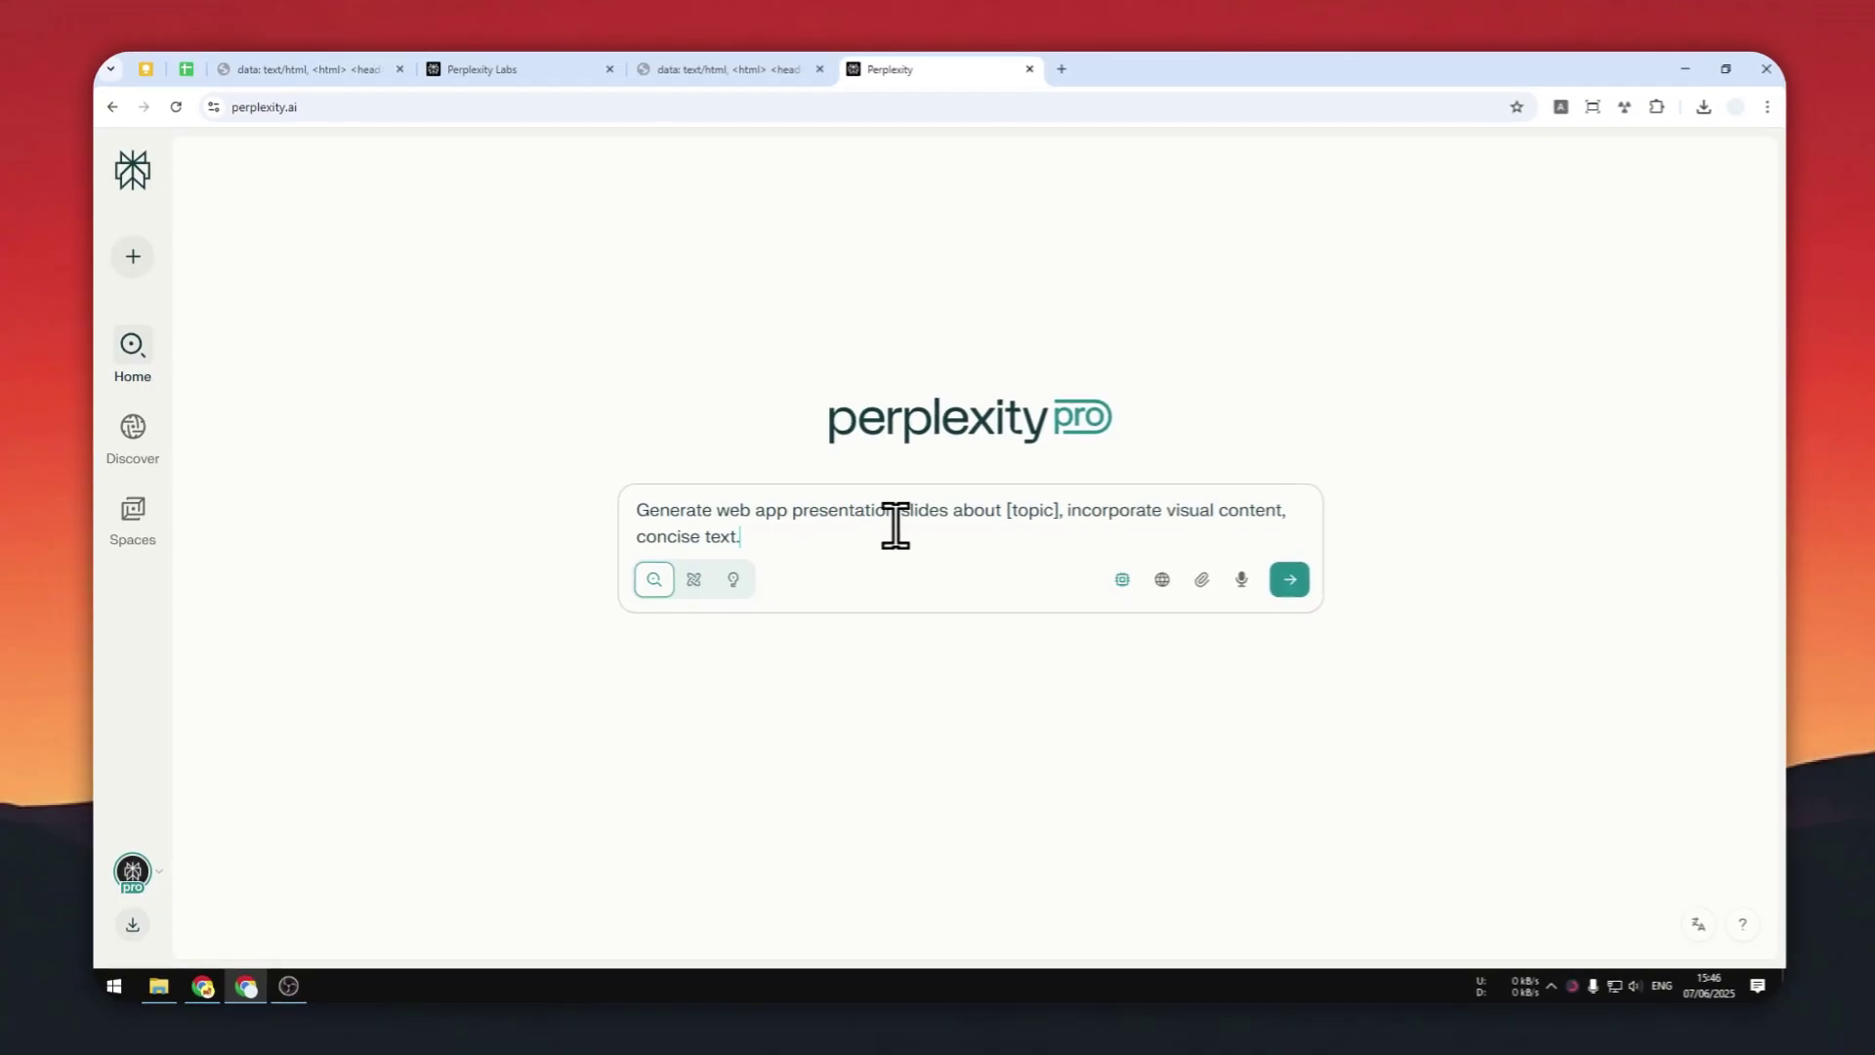
Replace the [topic] placeholder with 'the history of electric bicycle'
double_click(1025, 515)
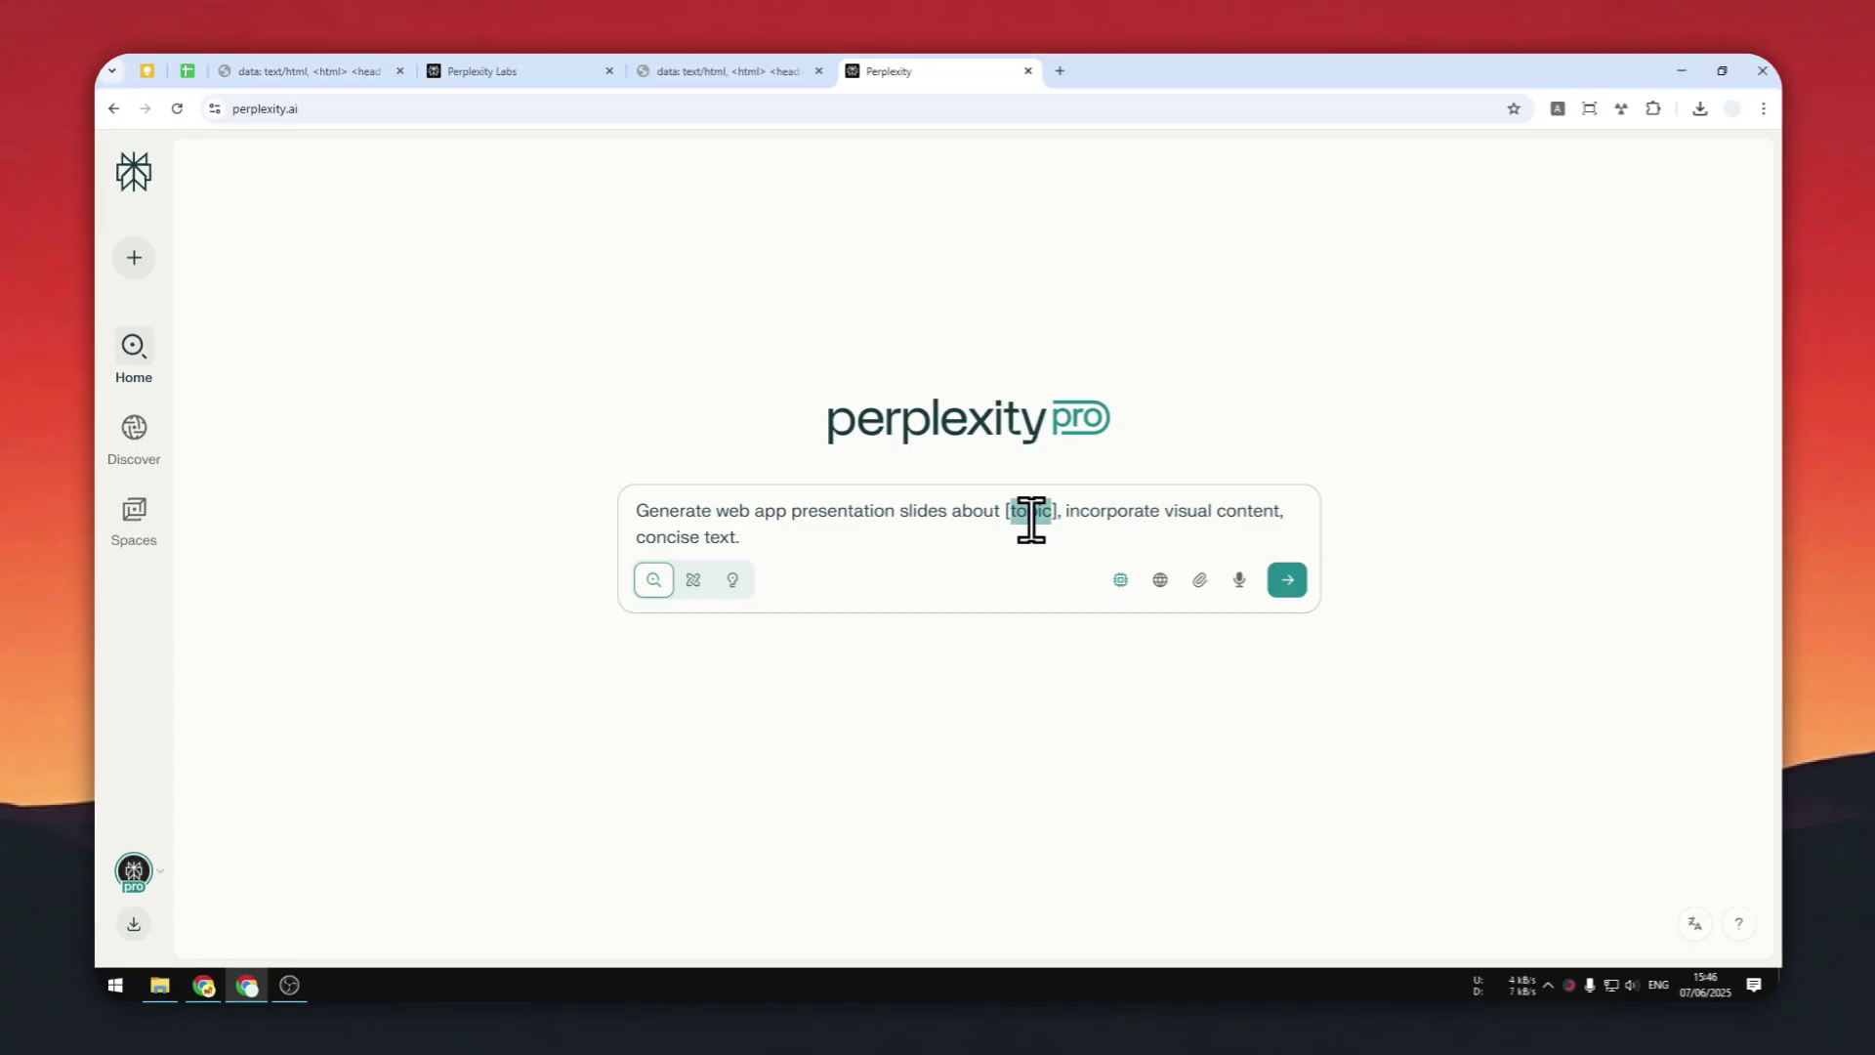
text(the history of )
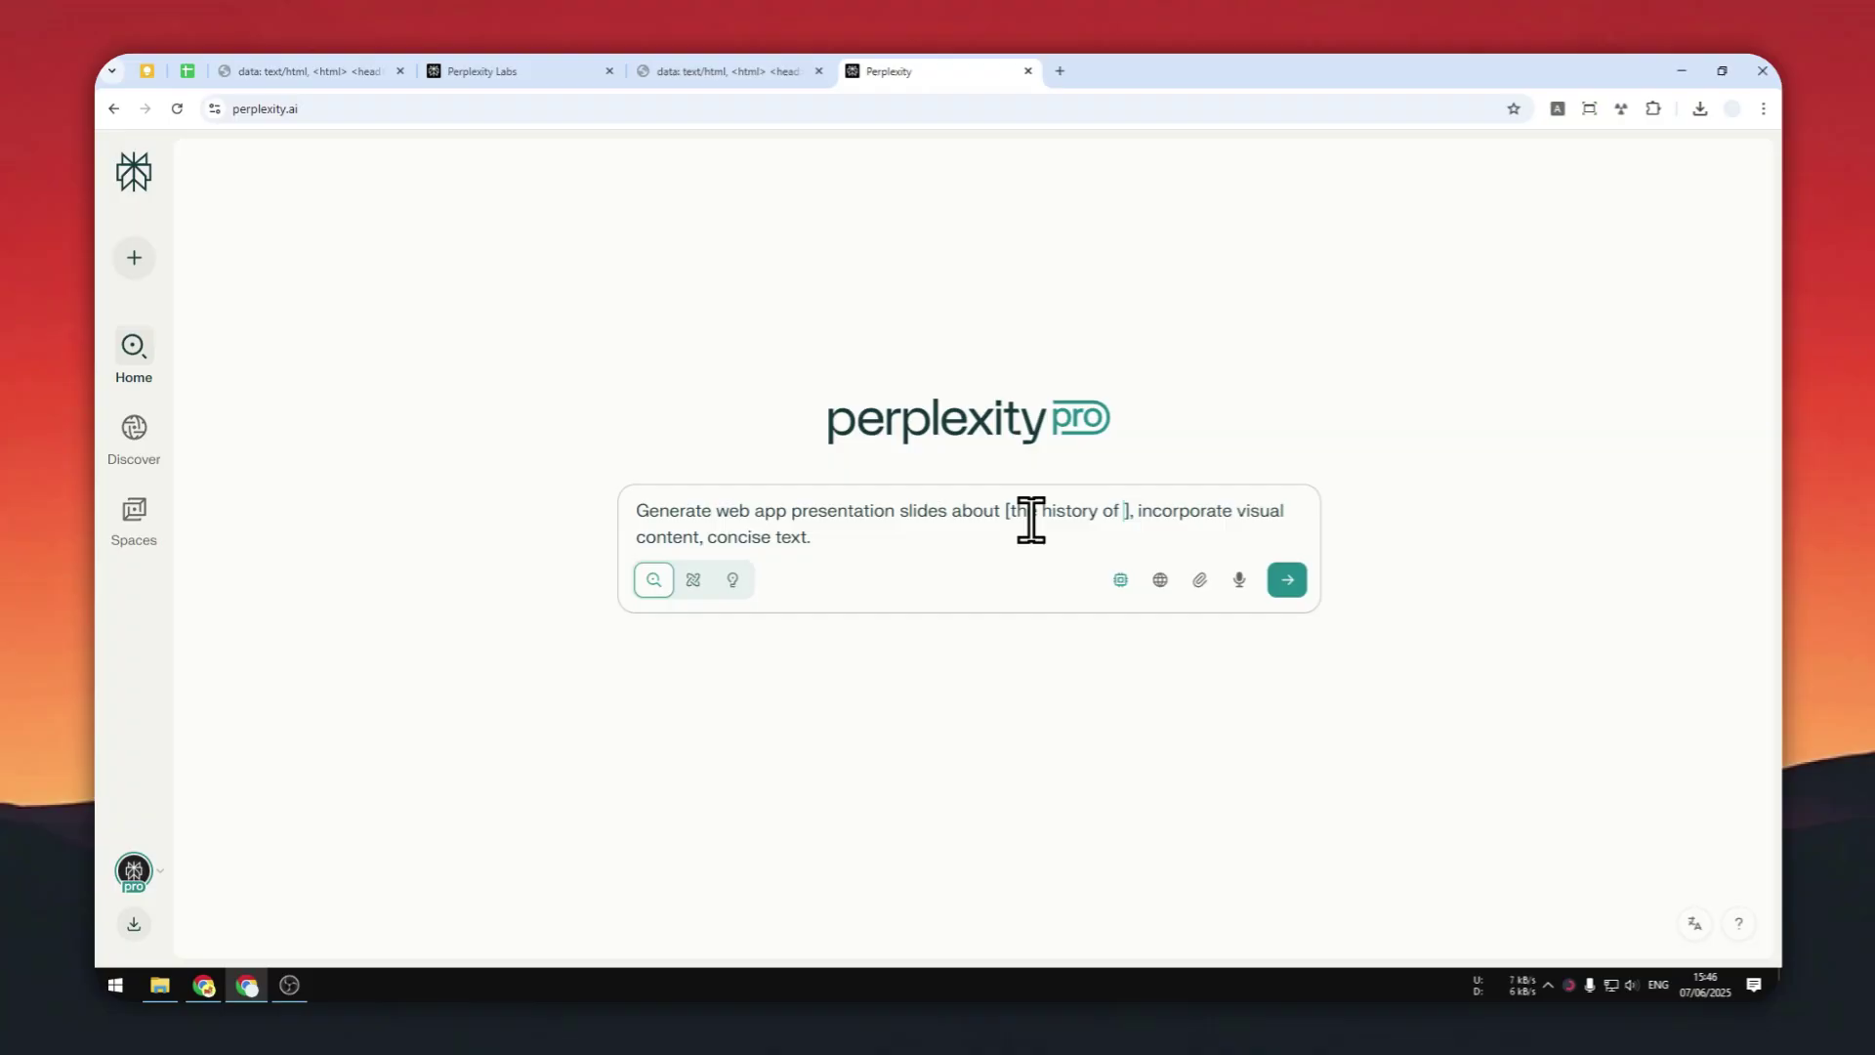
text(electric bike)
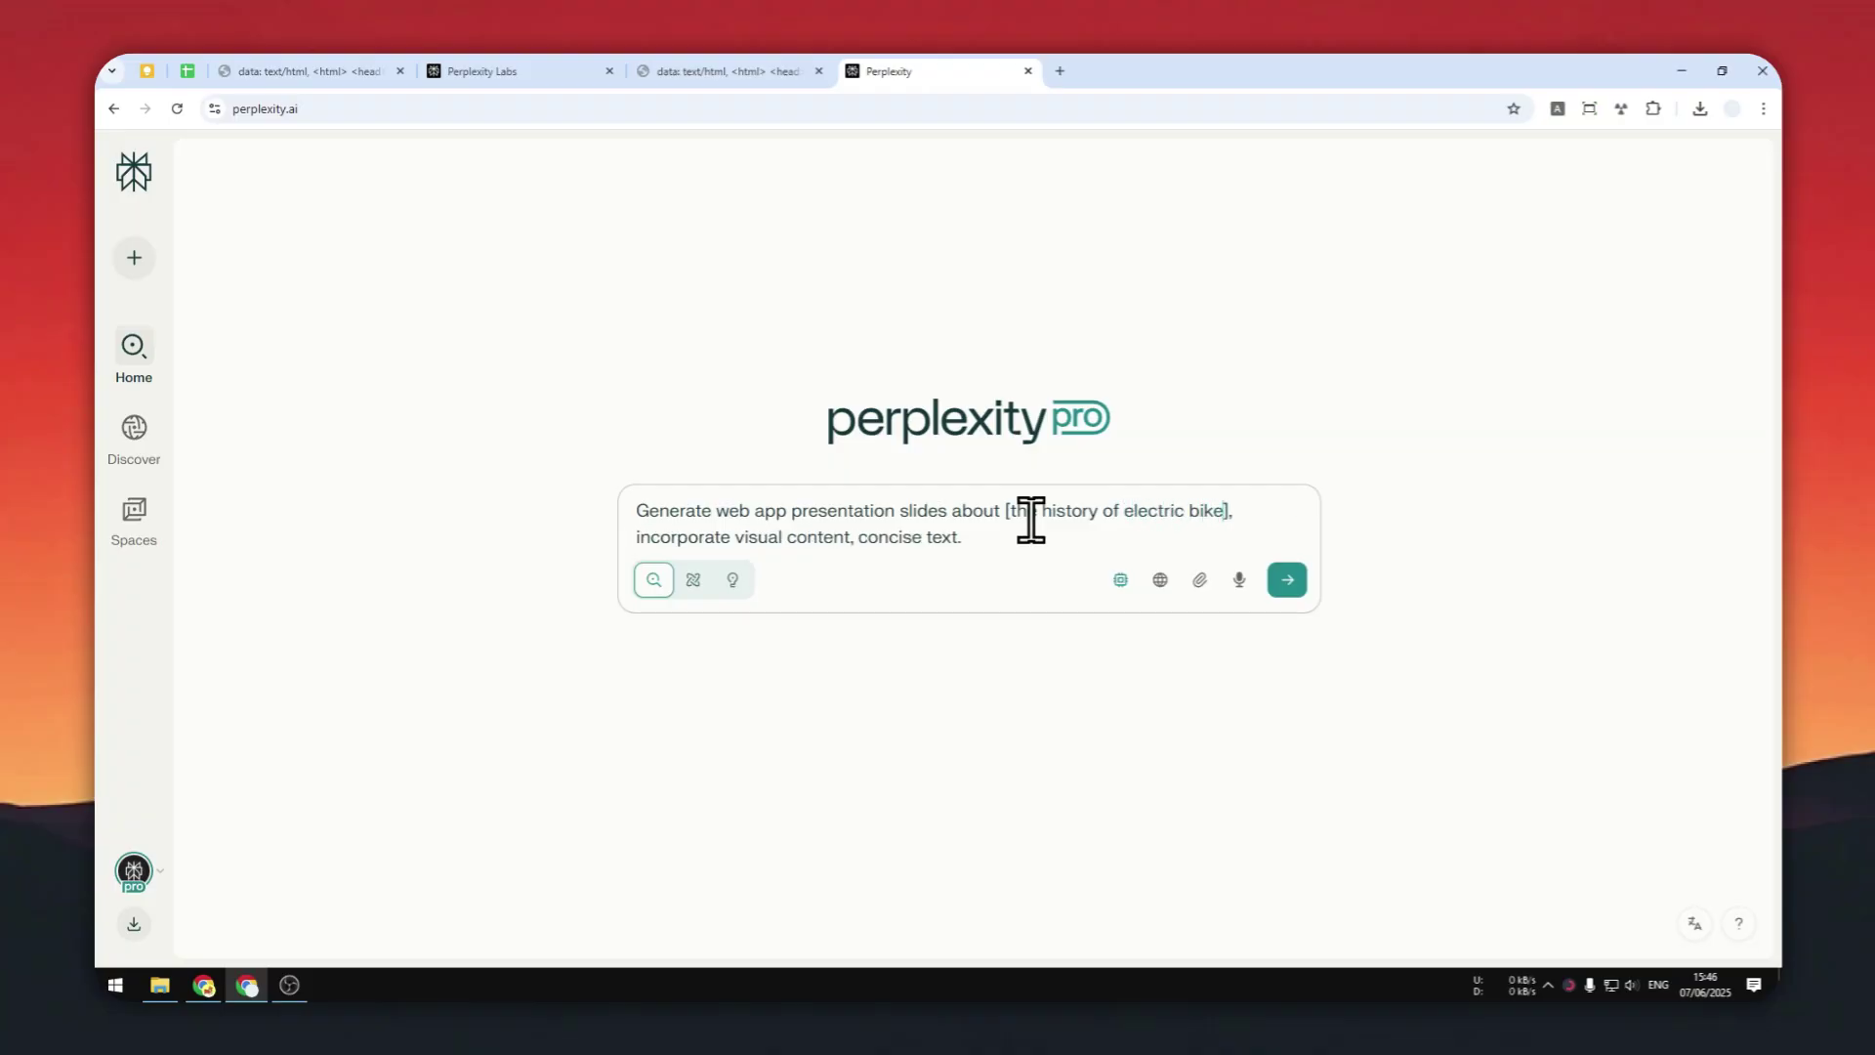
key(ctrl+shift+Left)
text(bicycle)
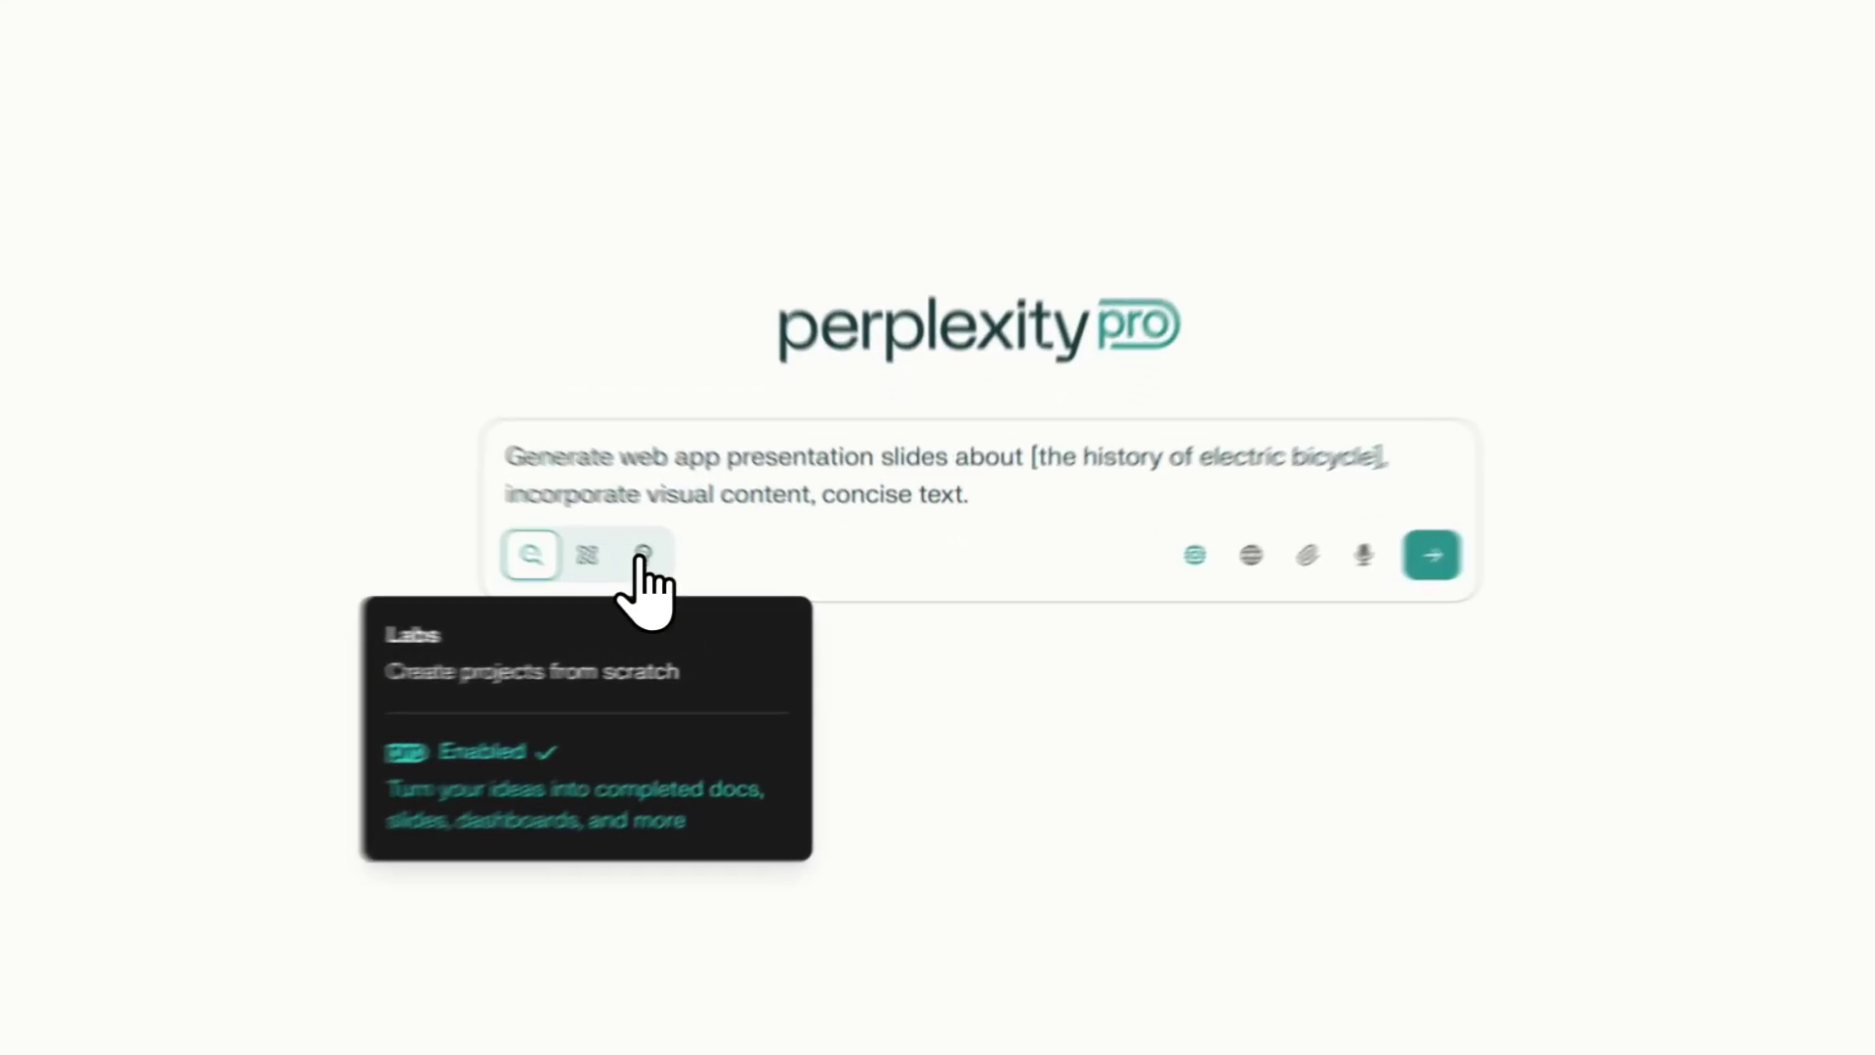
Switch to Labs mode, add Academic and Social sources alongside Web, and submit the prompt
click(734, 582)
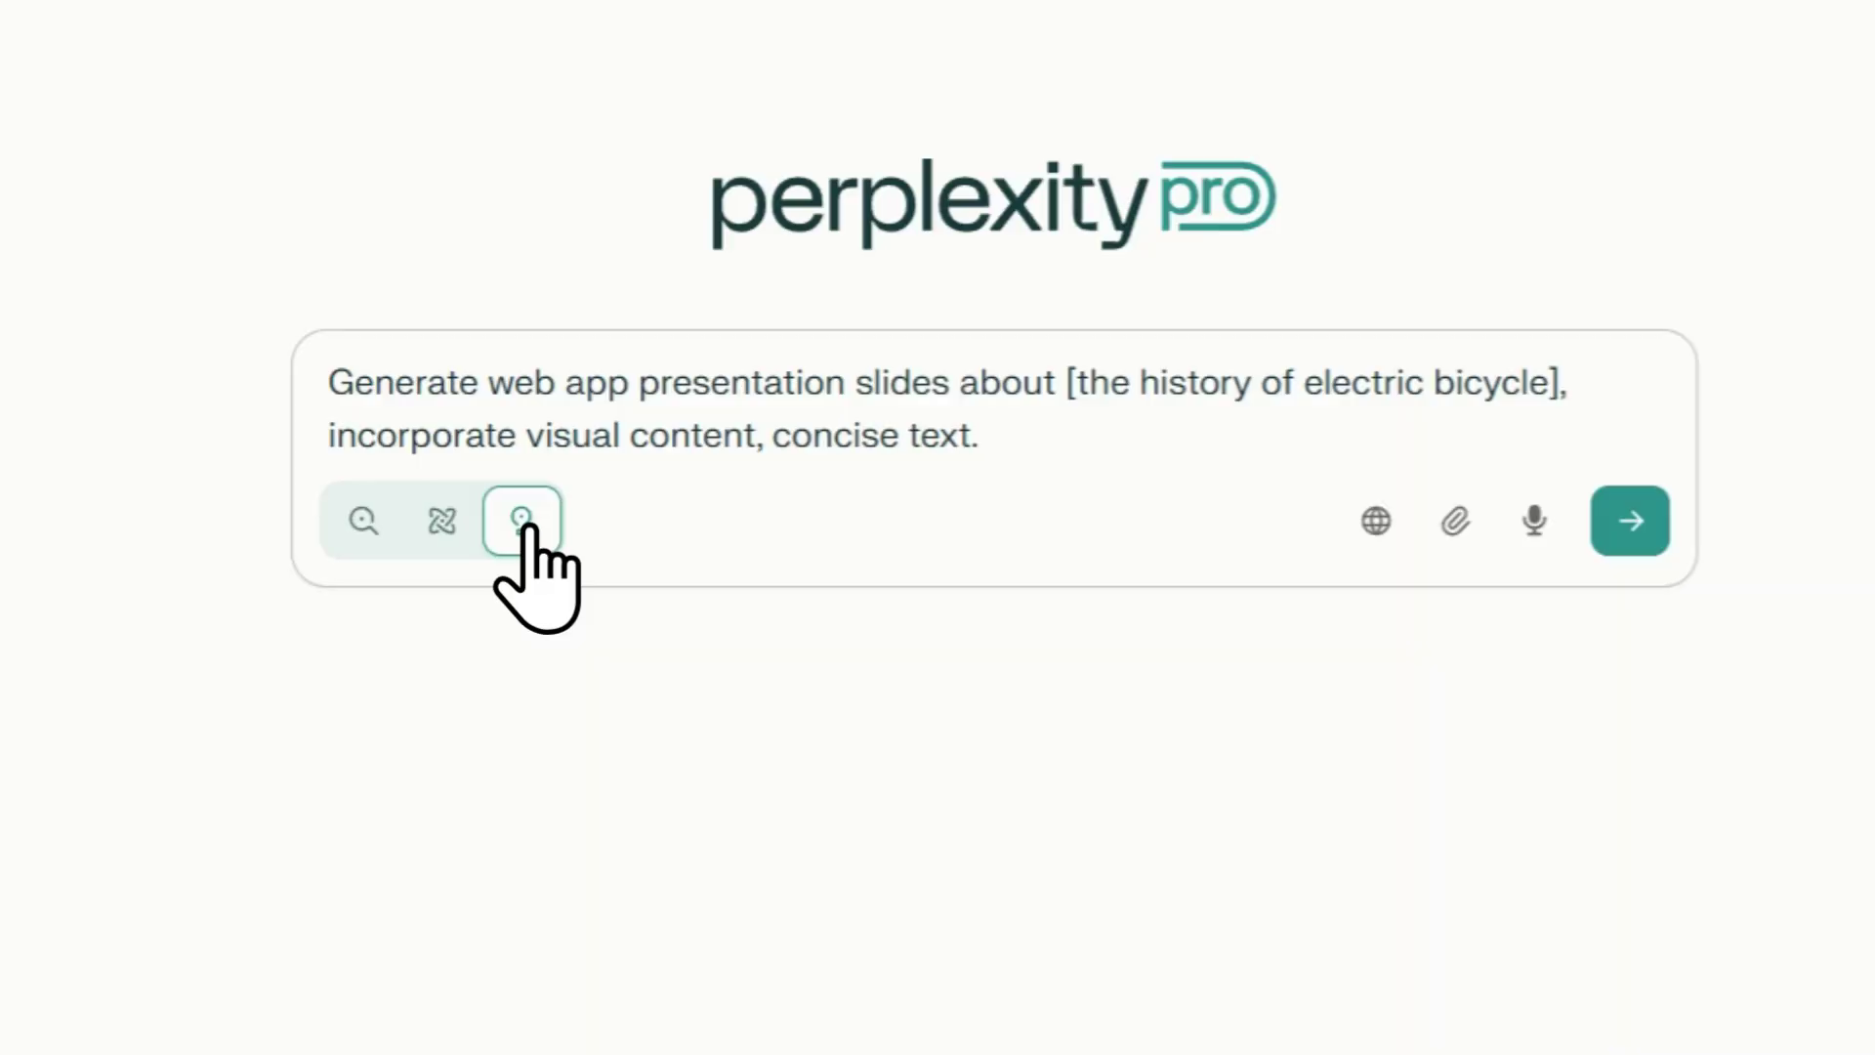
click(1376, 520)
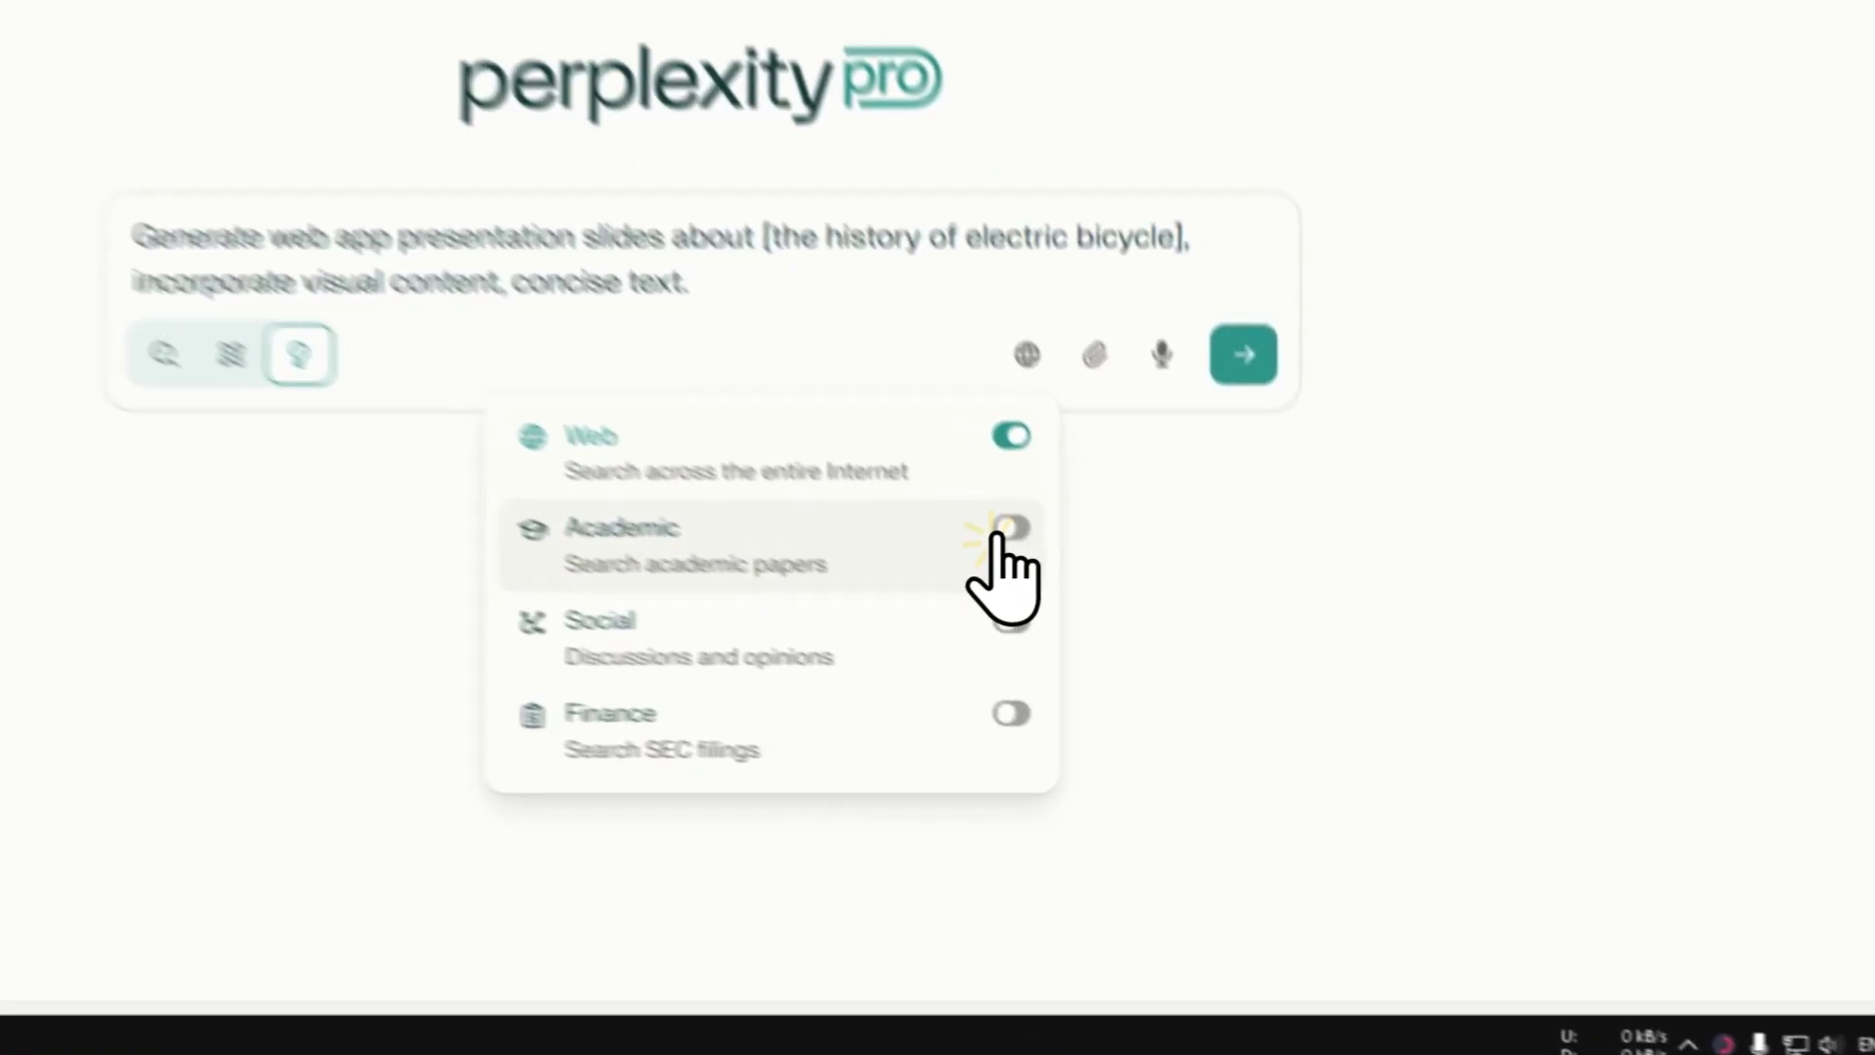
click(1150, 681)
click(1150, 735)
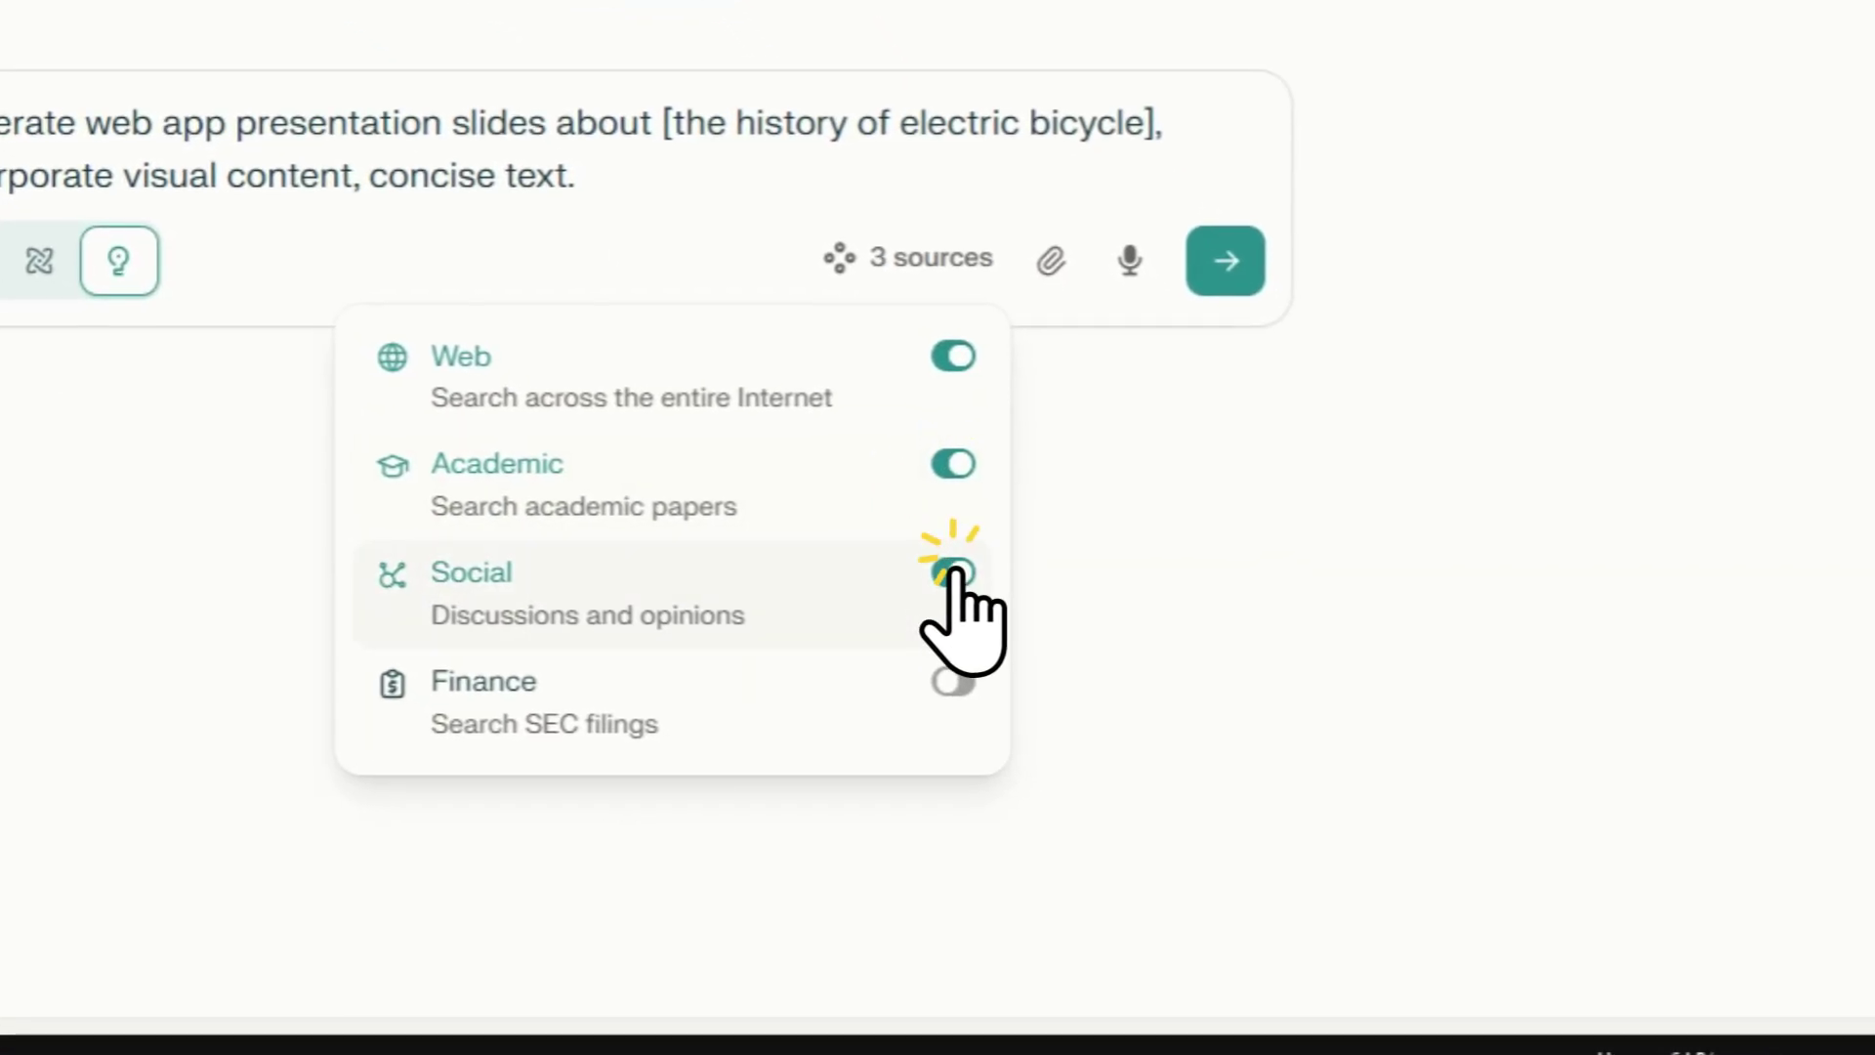
click(946, 680)
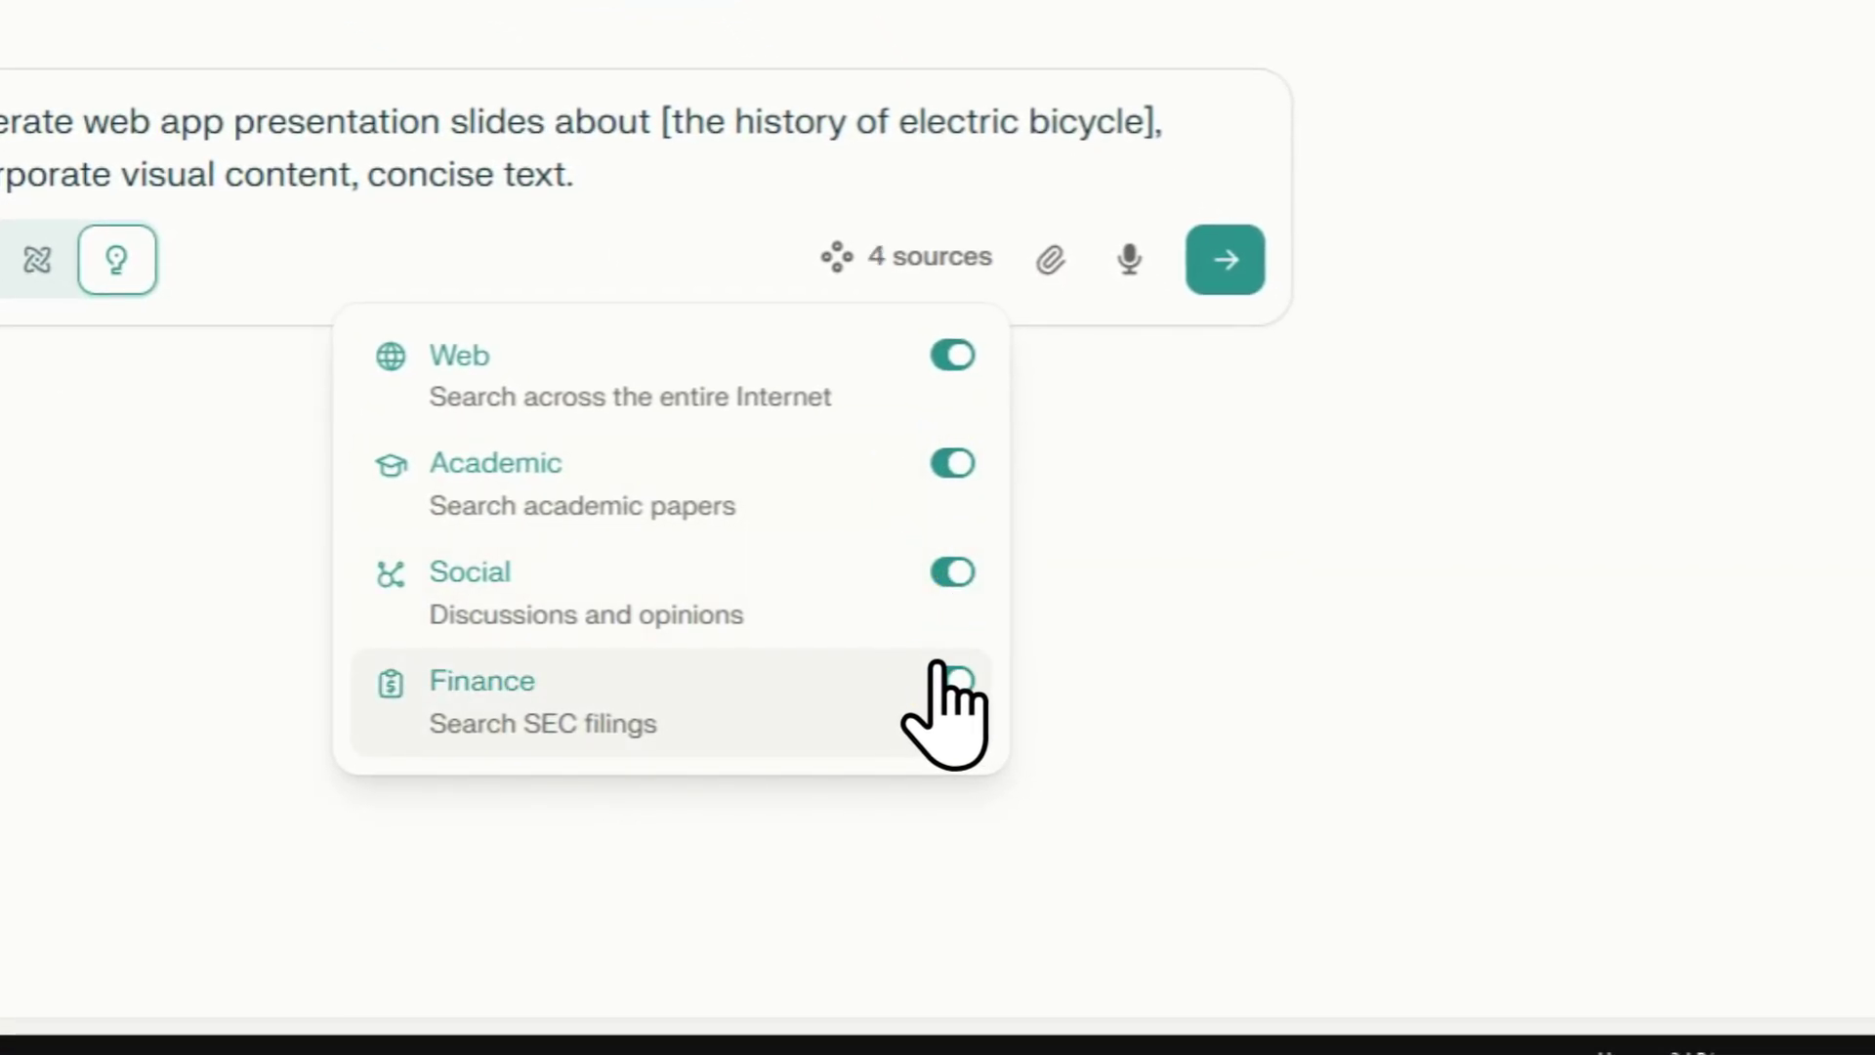
click(932, 682)
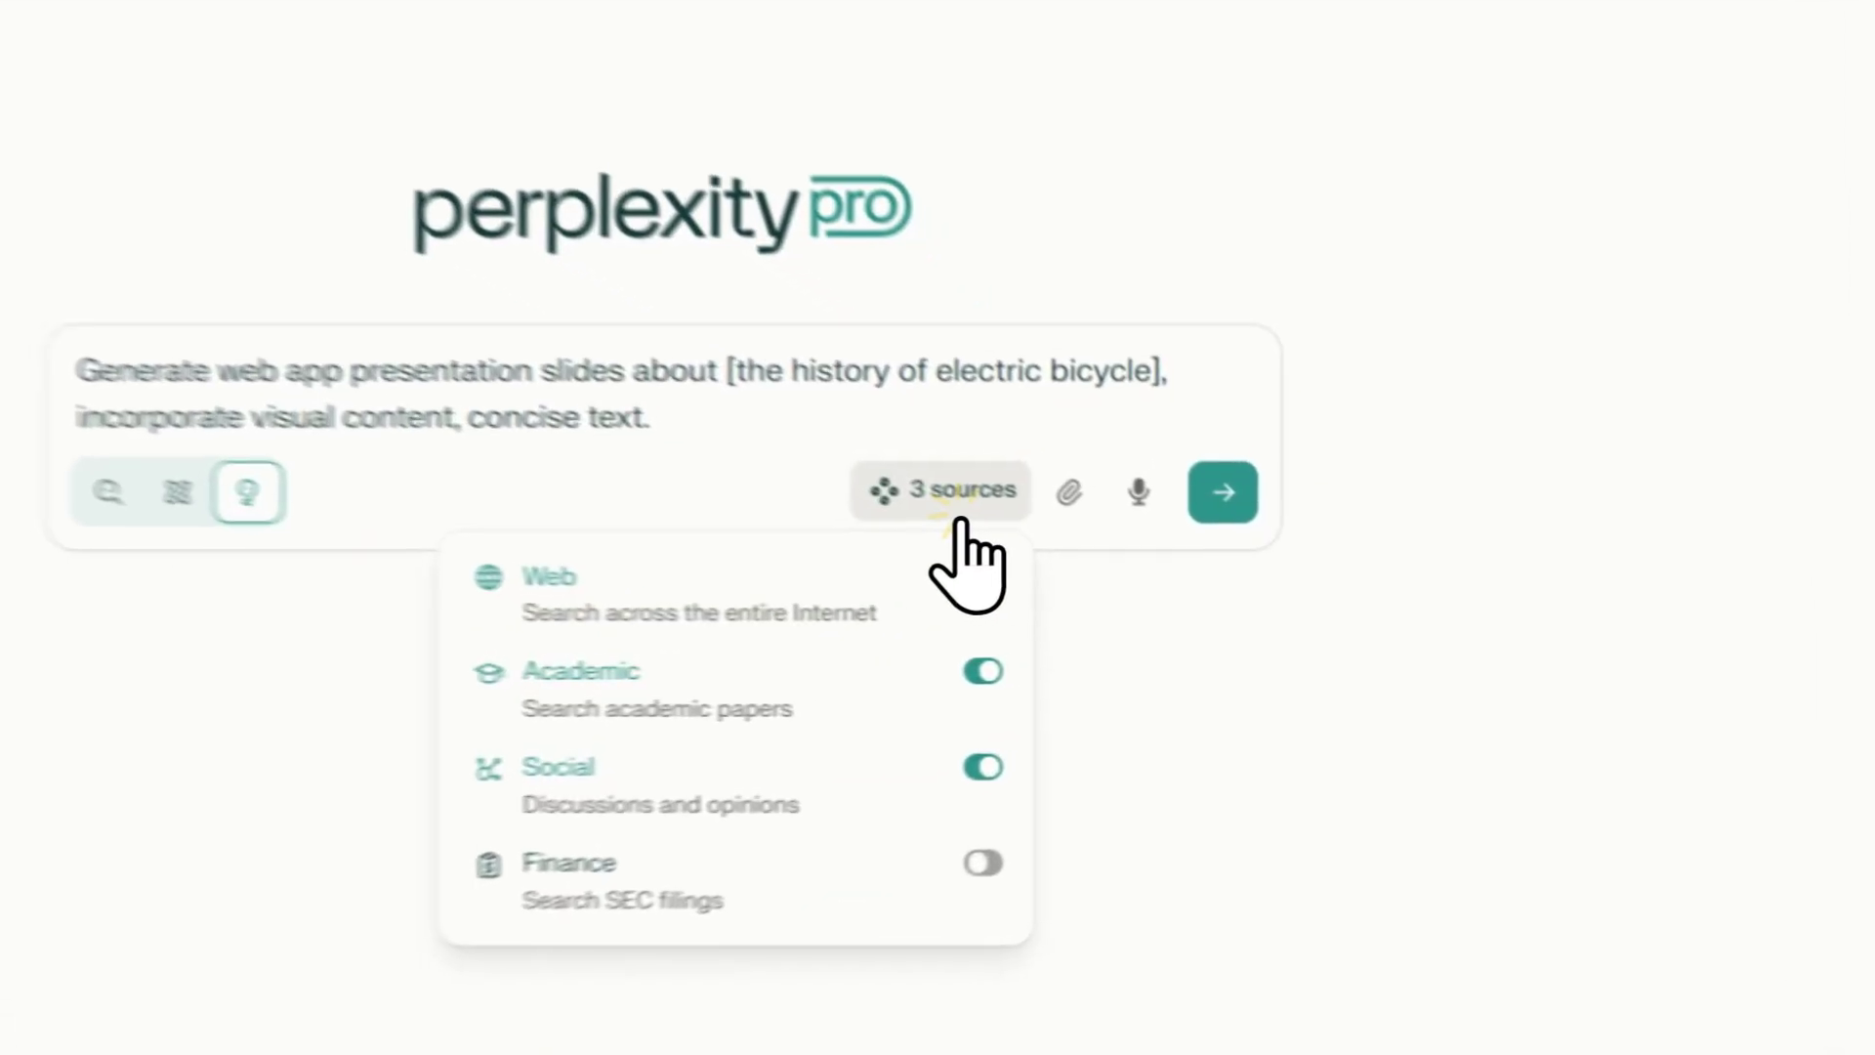
click(1130, 578)
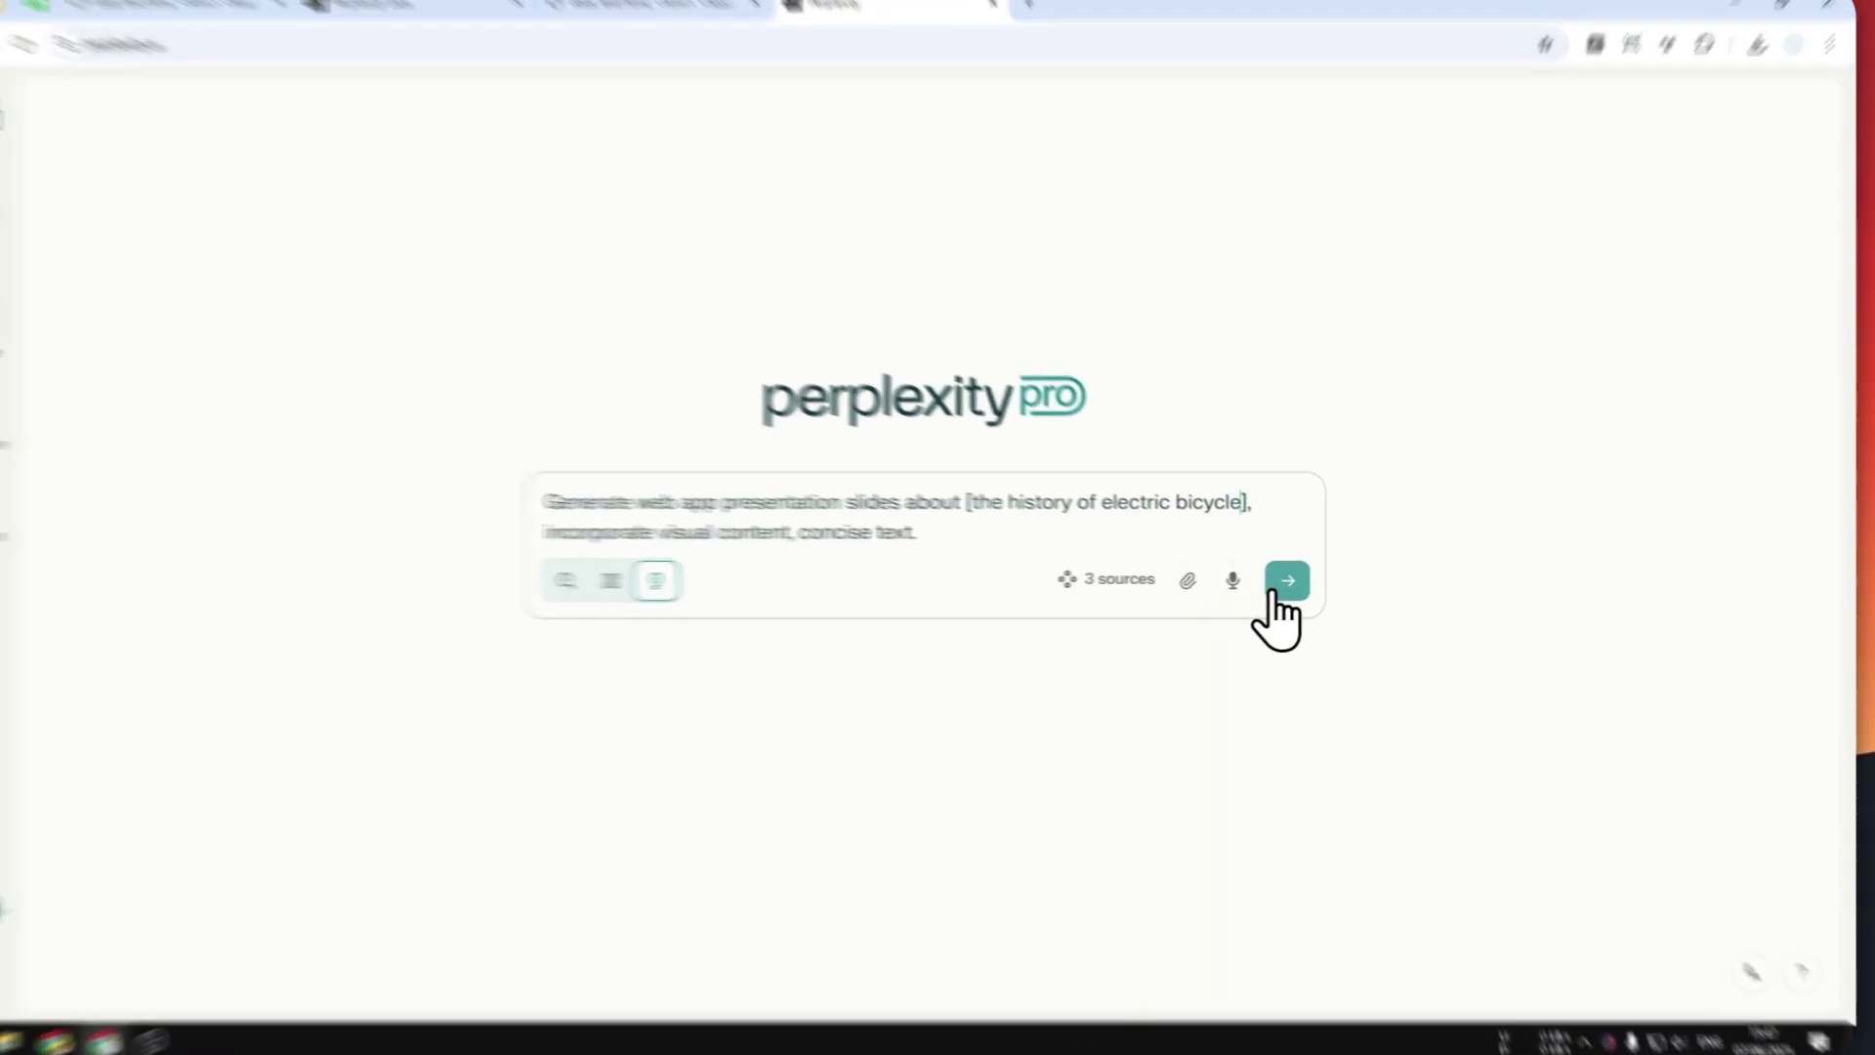
click(1287, 579)
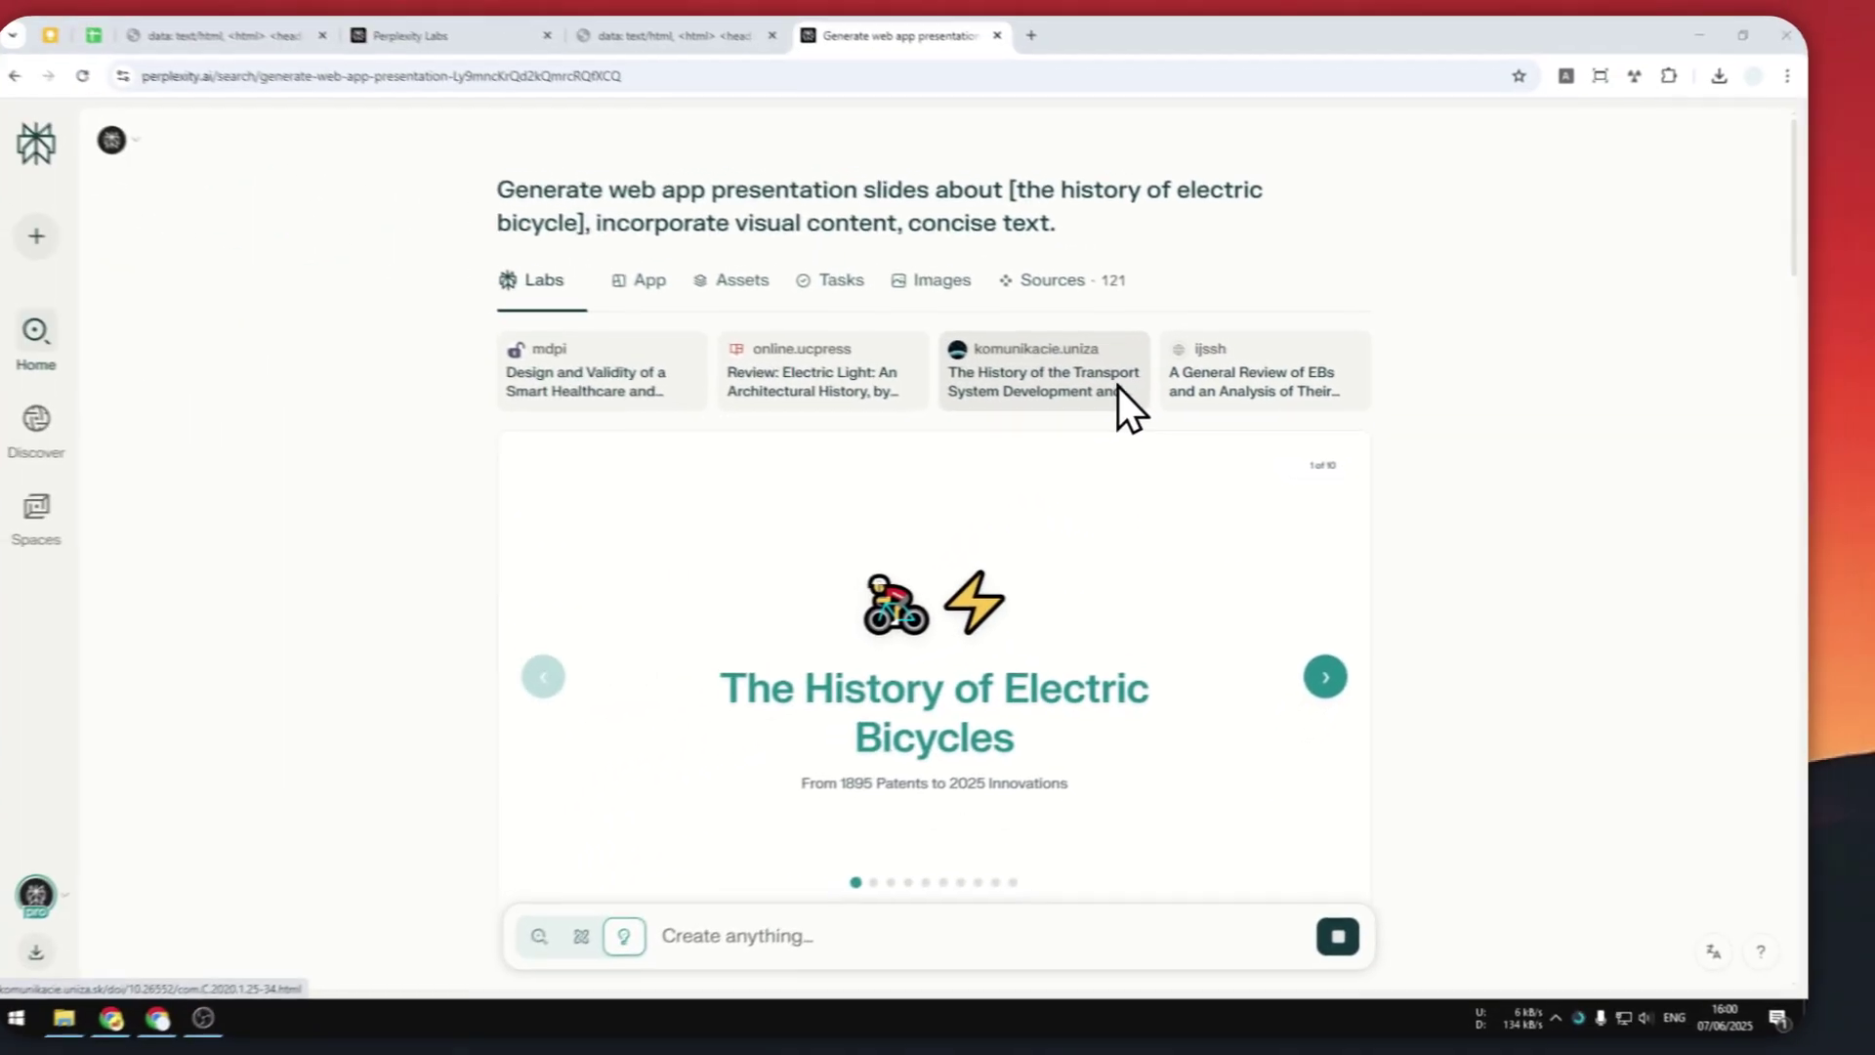
Review the electric-bicycle answer and launch its slides in full screen on a separate Labs page
scroll(1451, 384, down, 3)
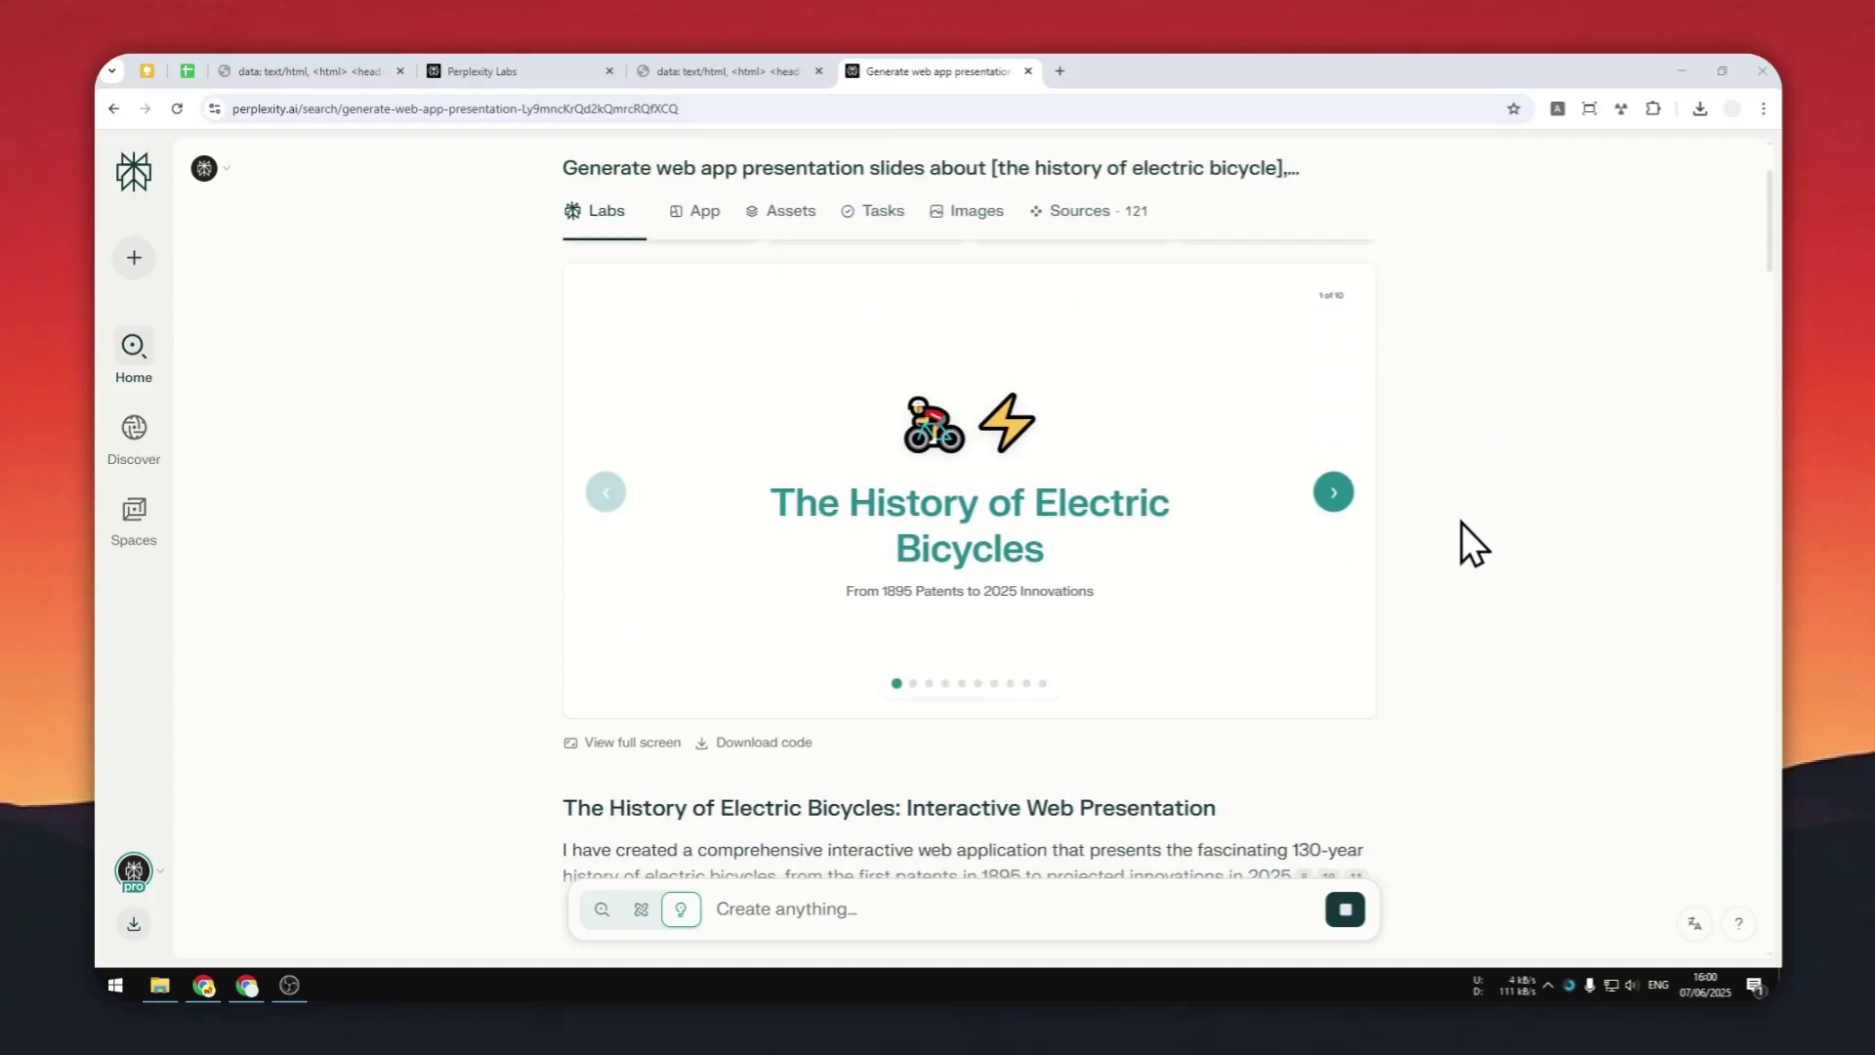
scroll(1461, 523, up, 1)
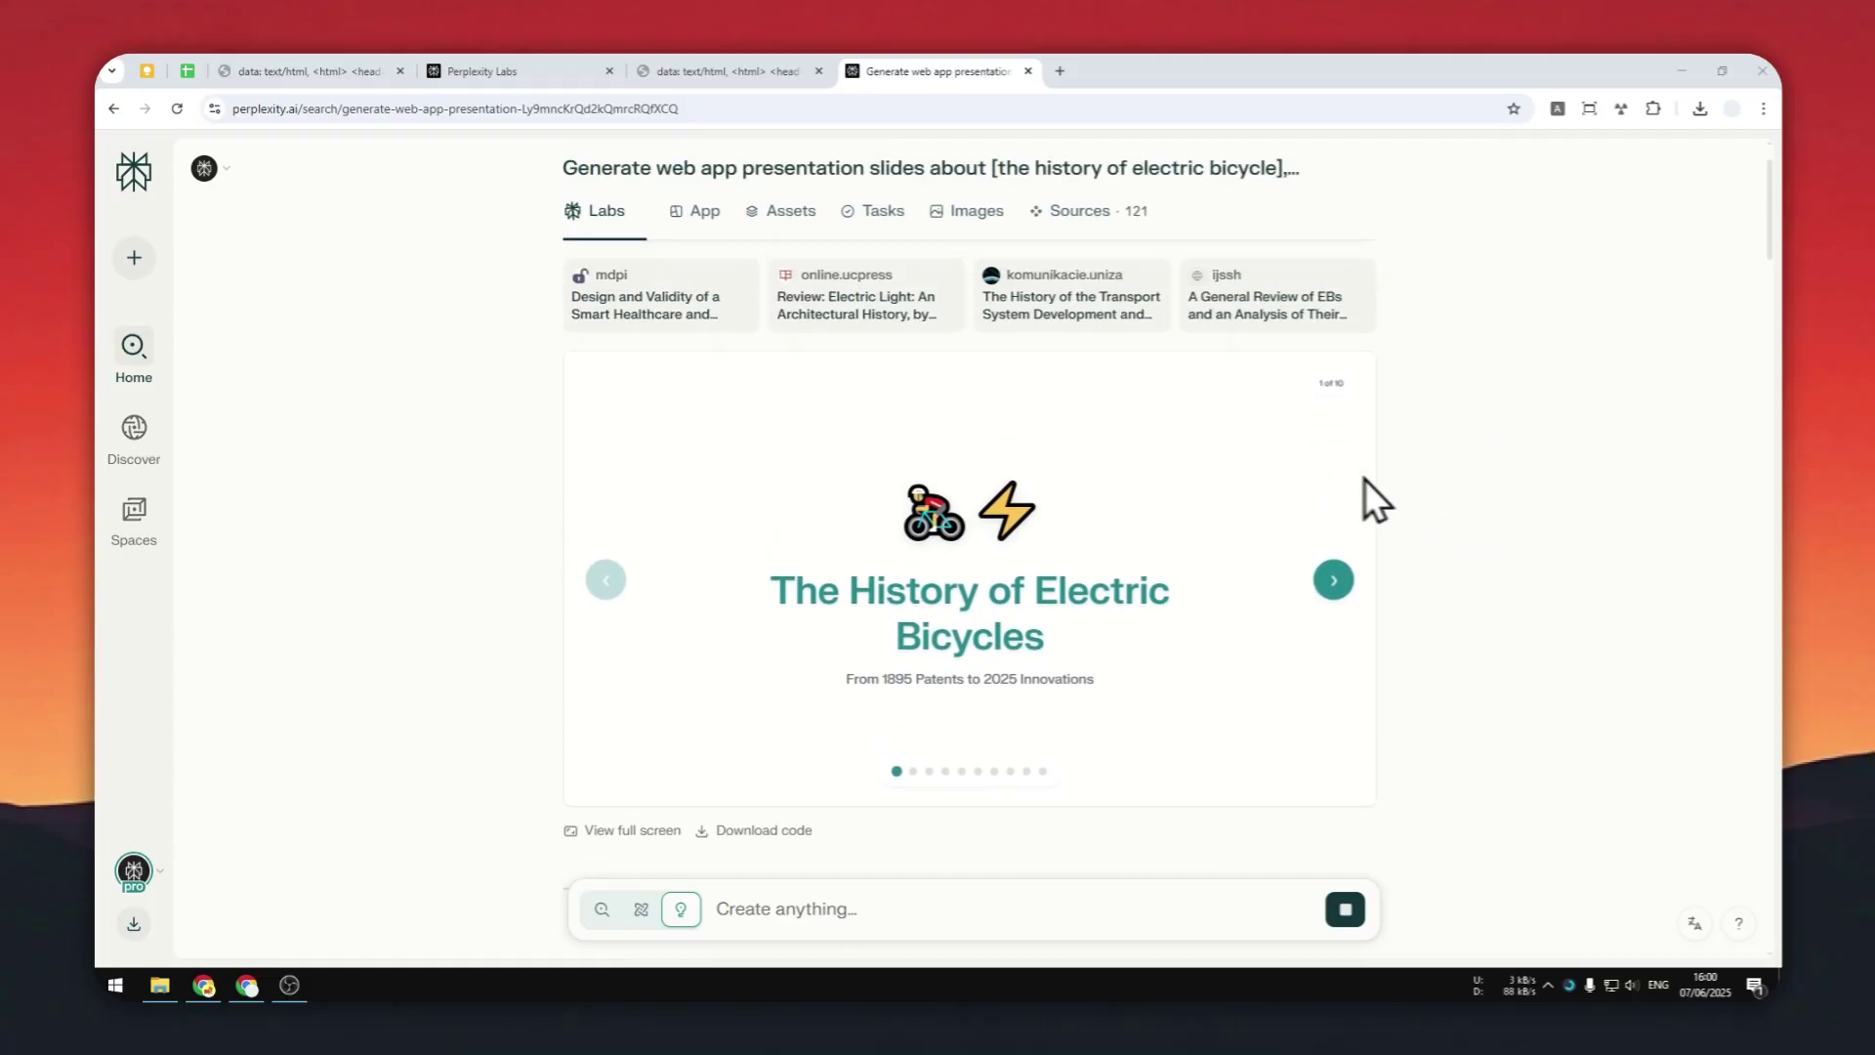
scroll(1459, 430, down, 2)
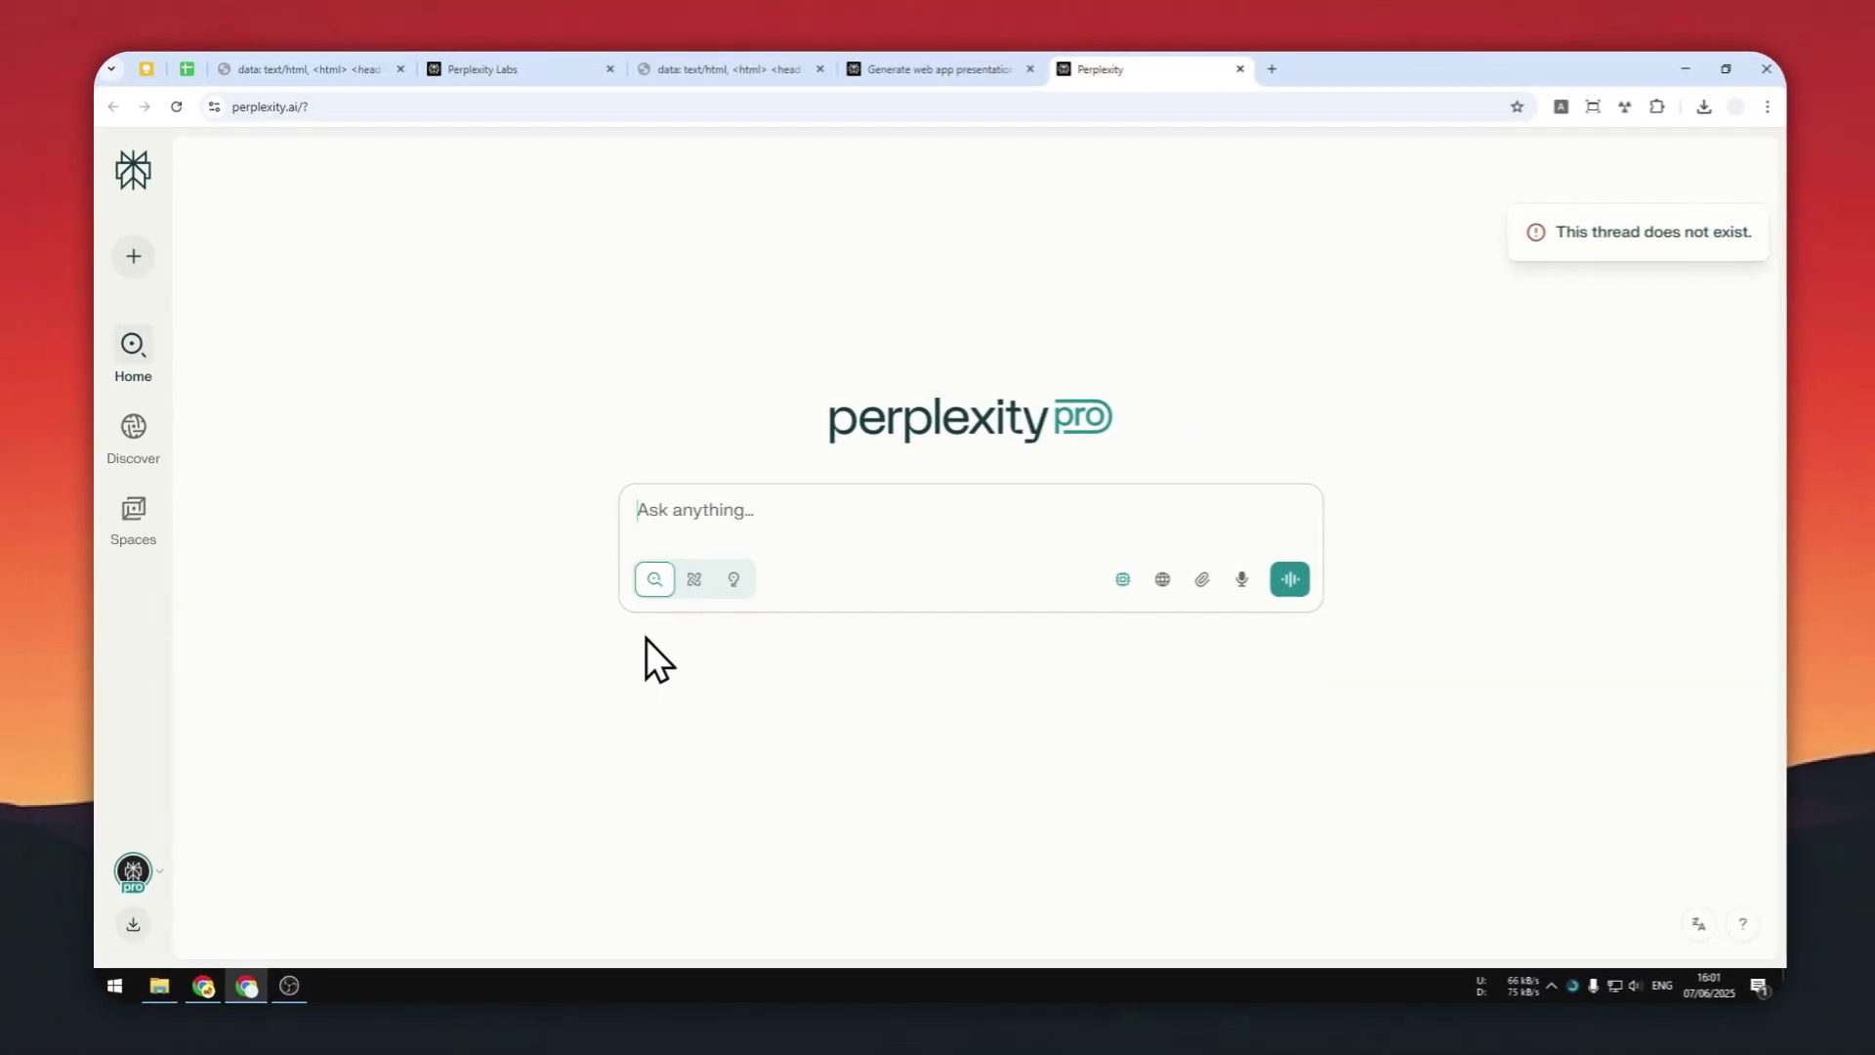
click(913, 70)
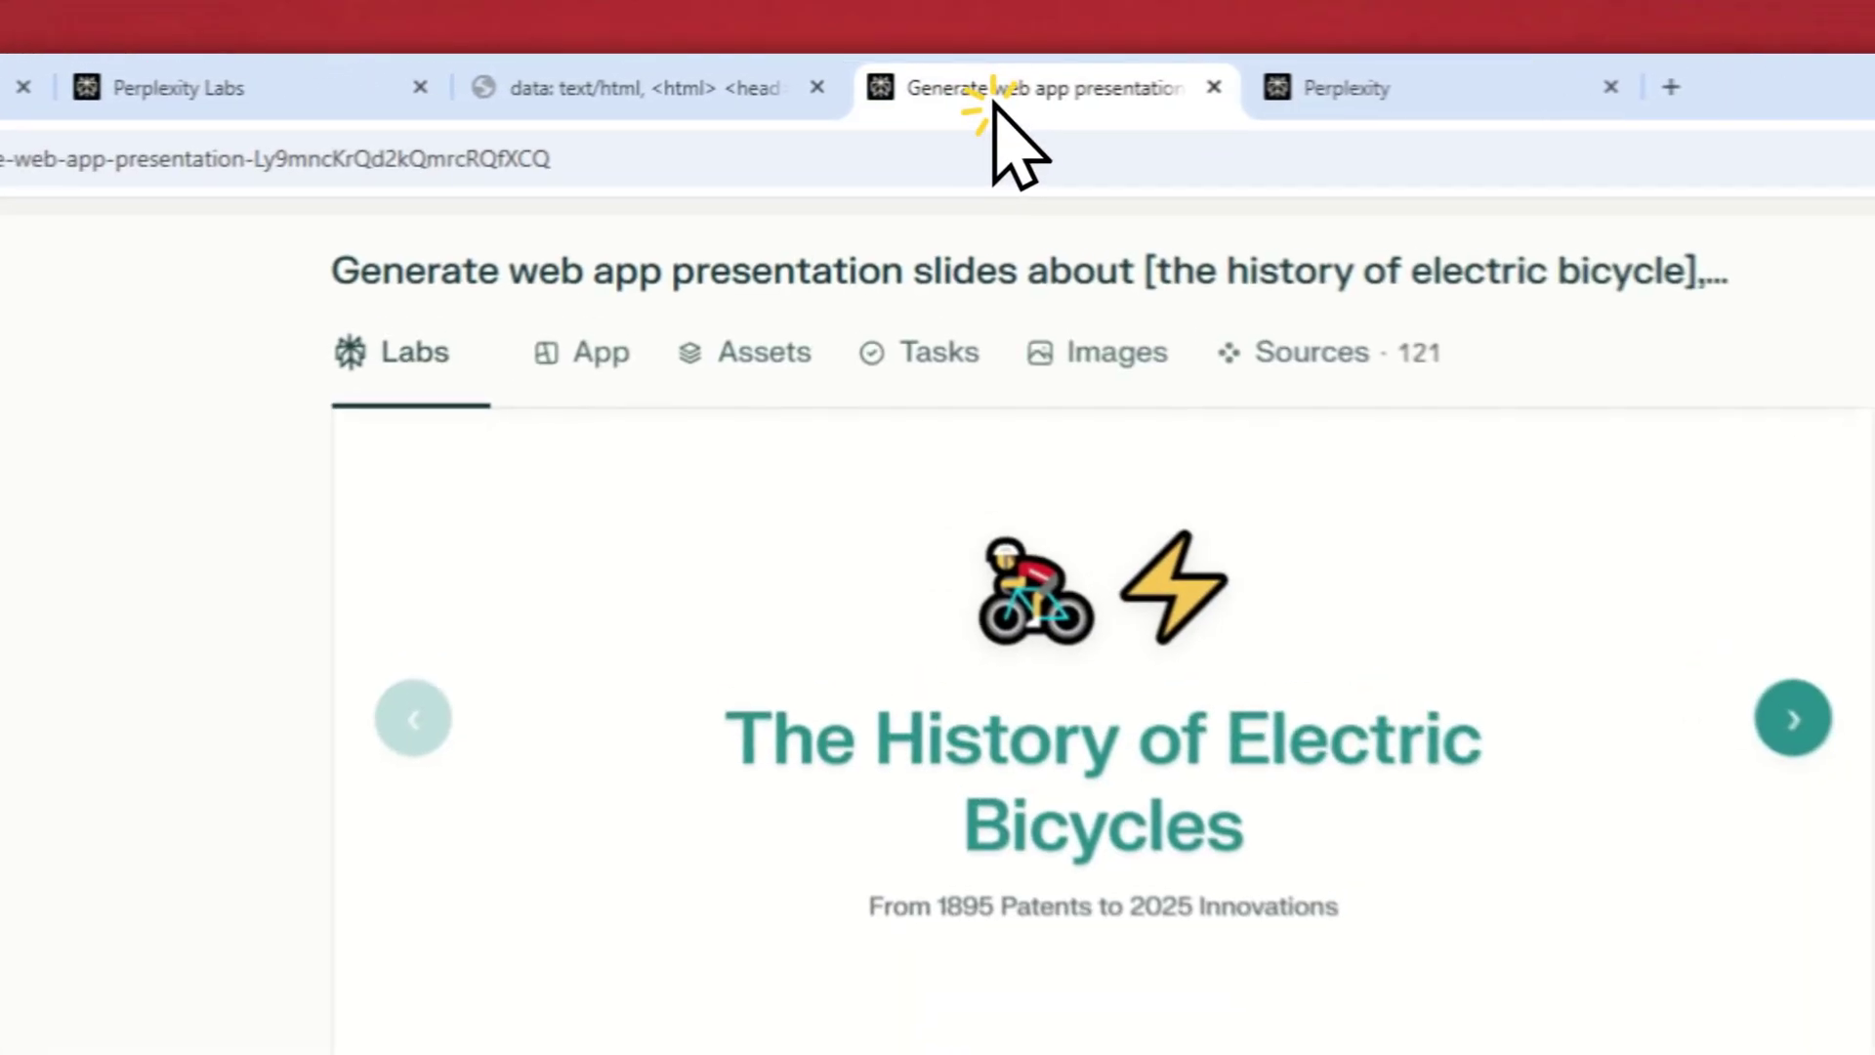
click(783, 644)
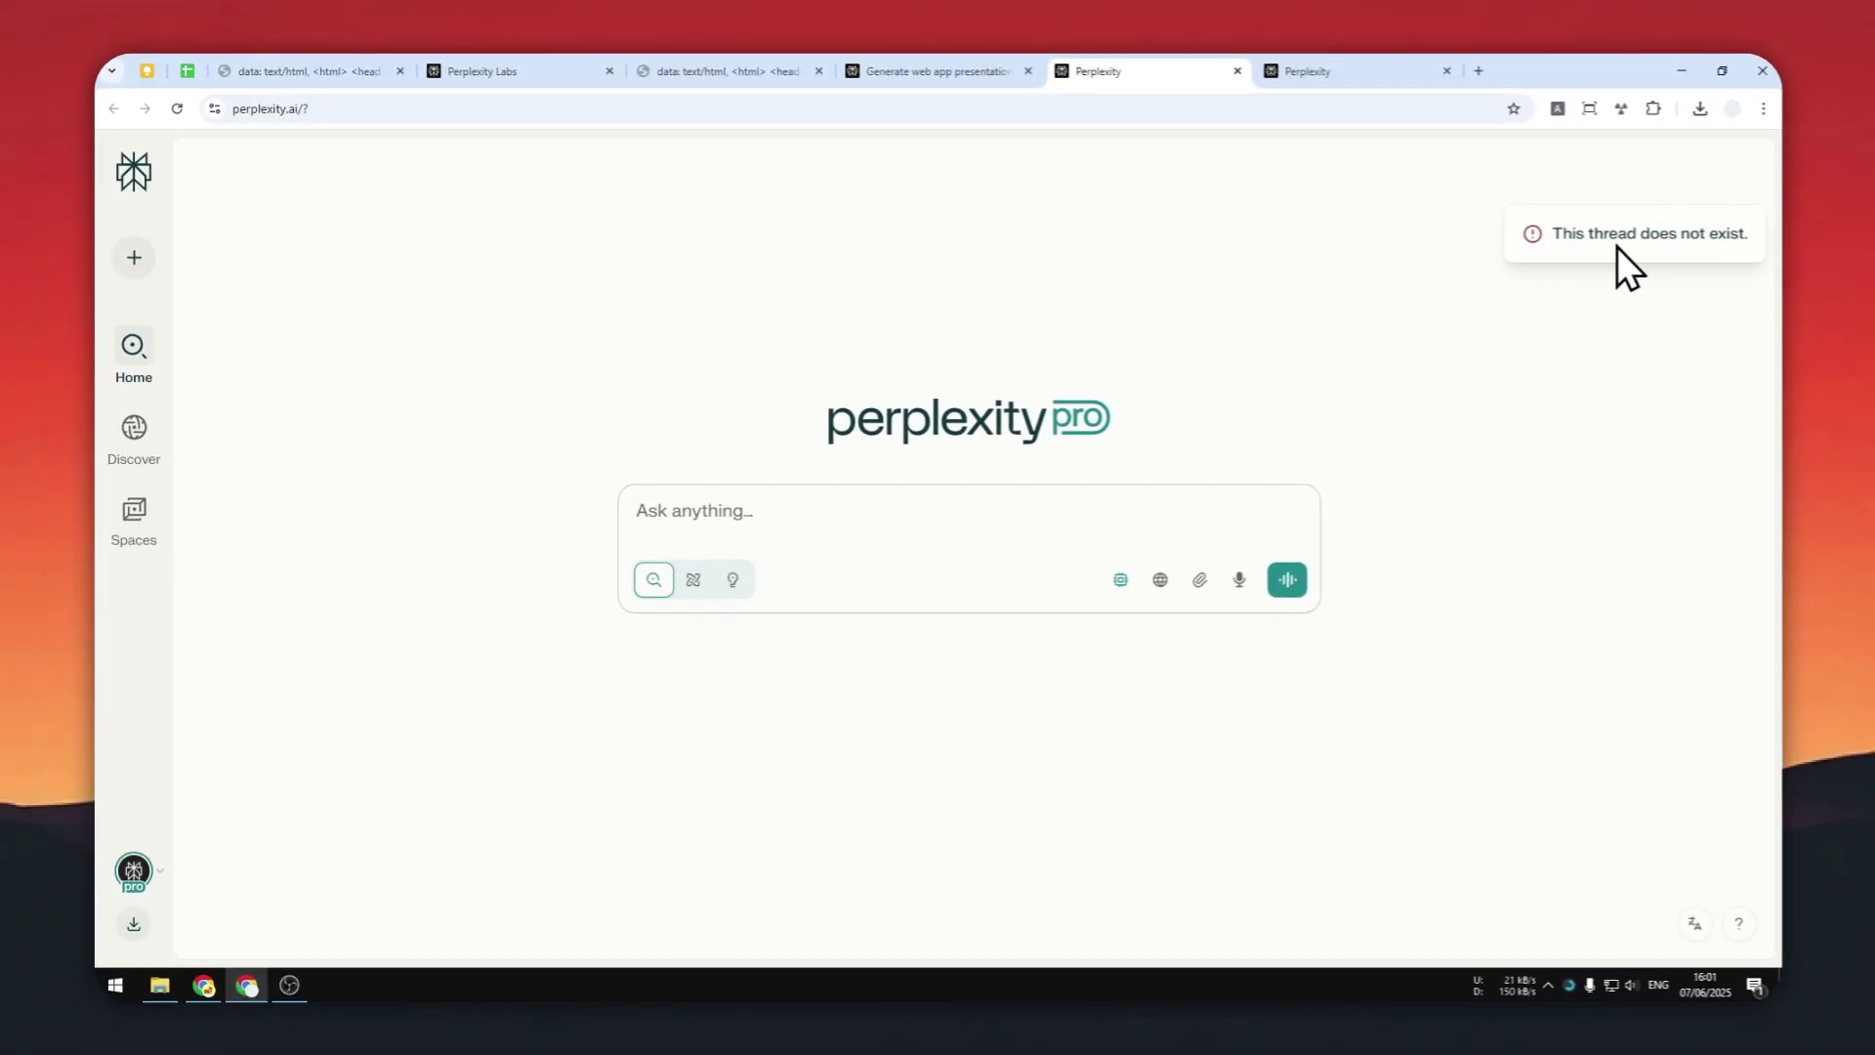
click(943, 72)
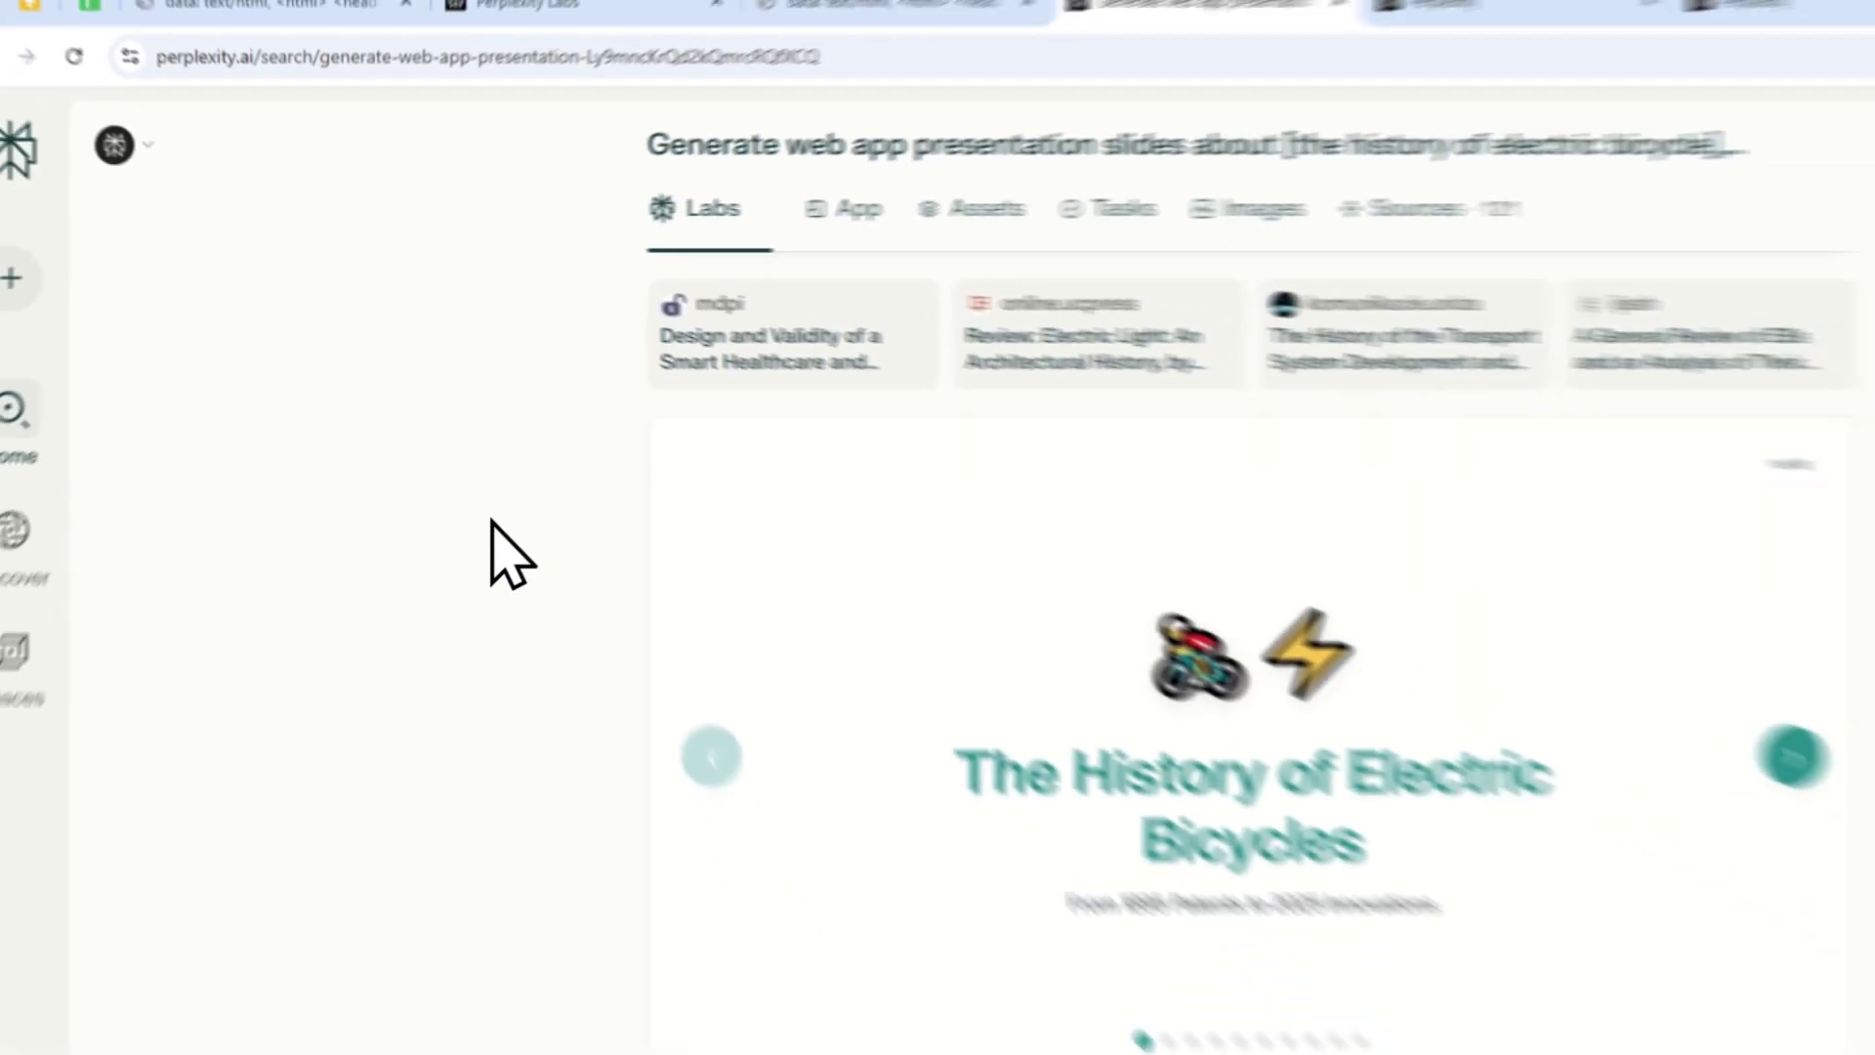
scroll(450, 518, down, 4)
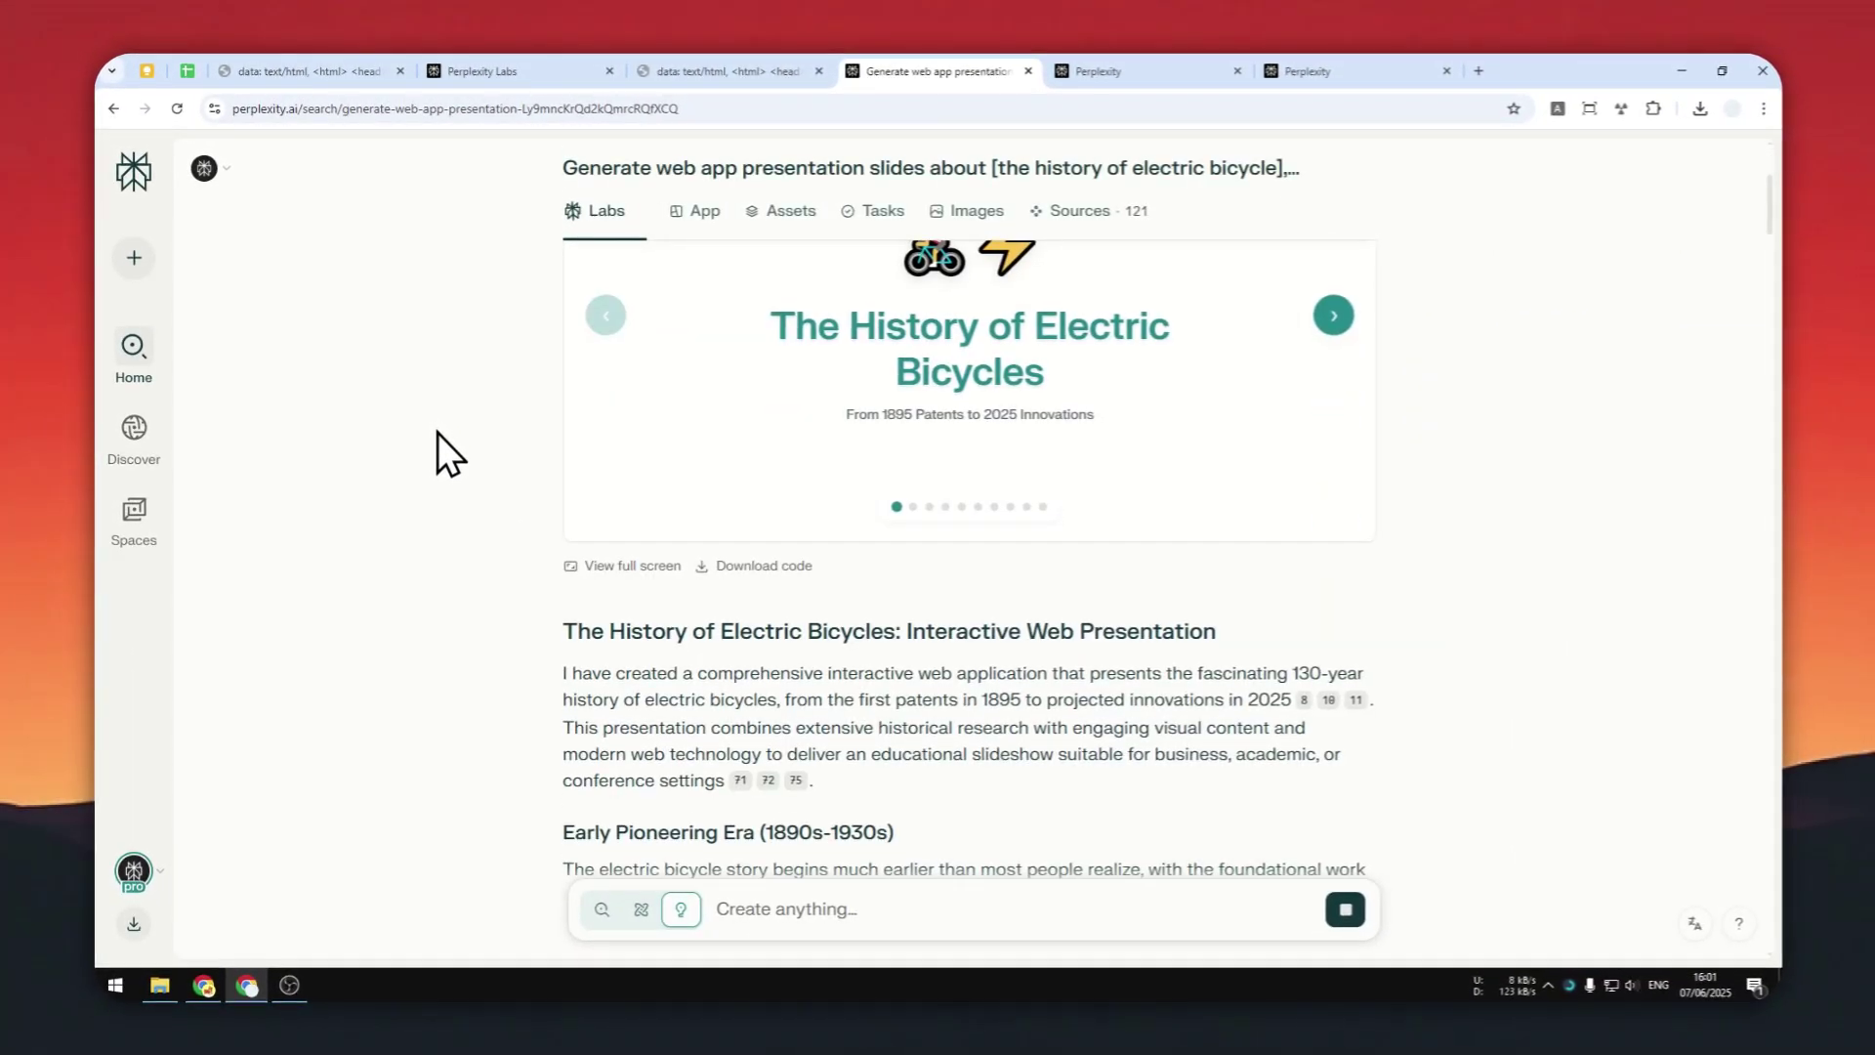
scroll(438, 432, down, 8)
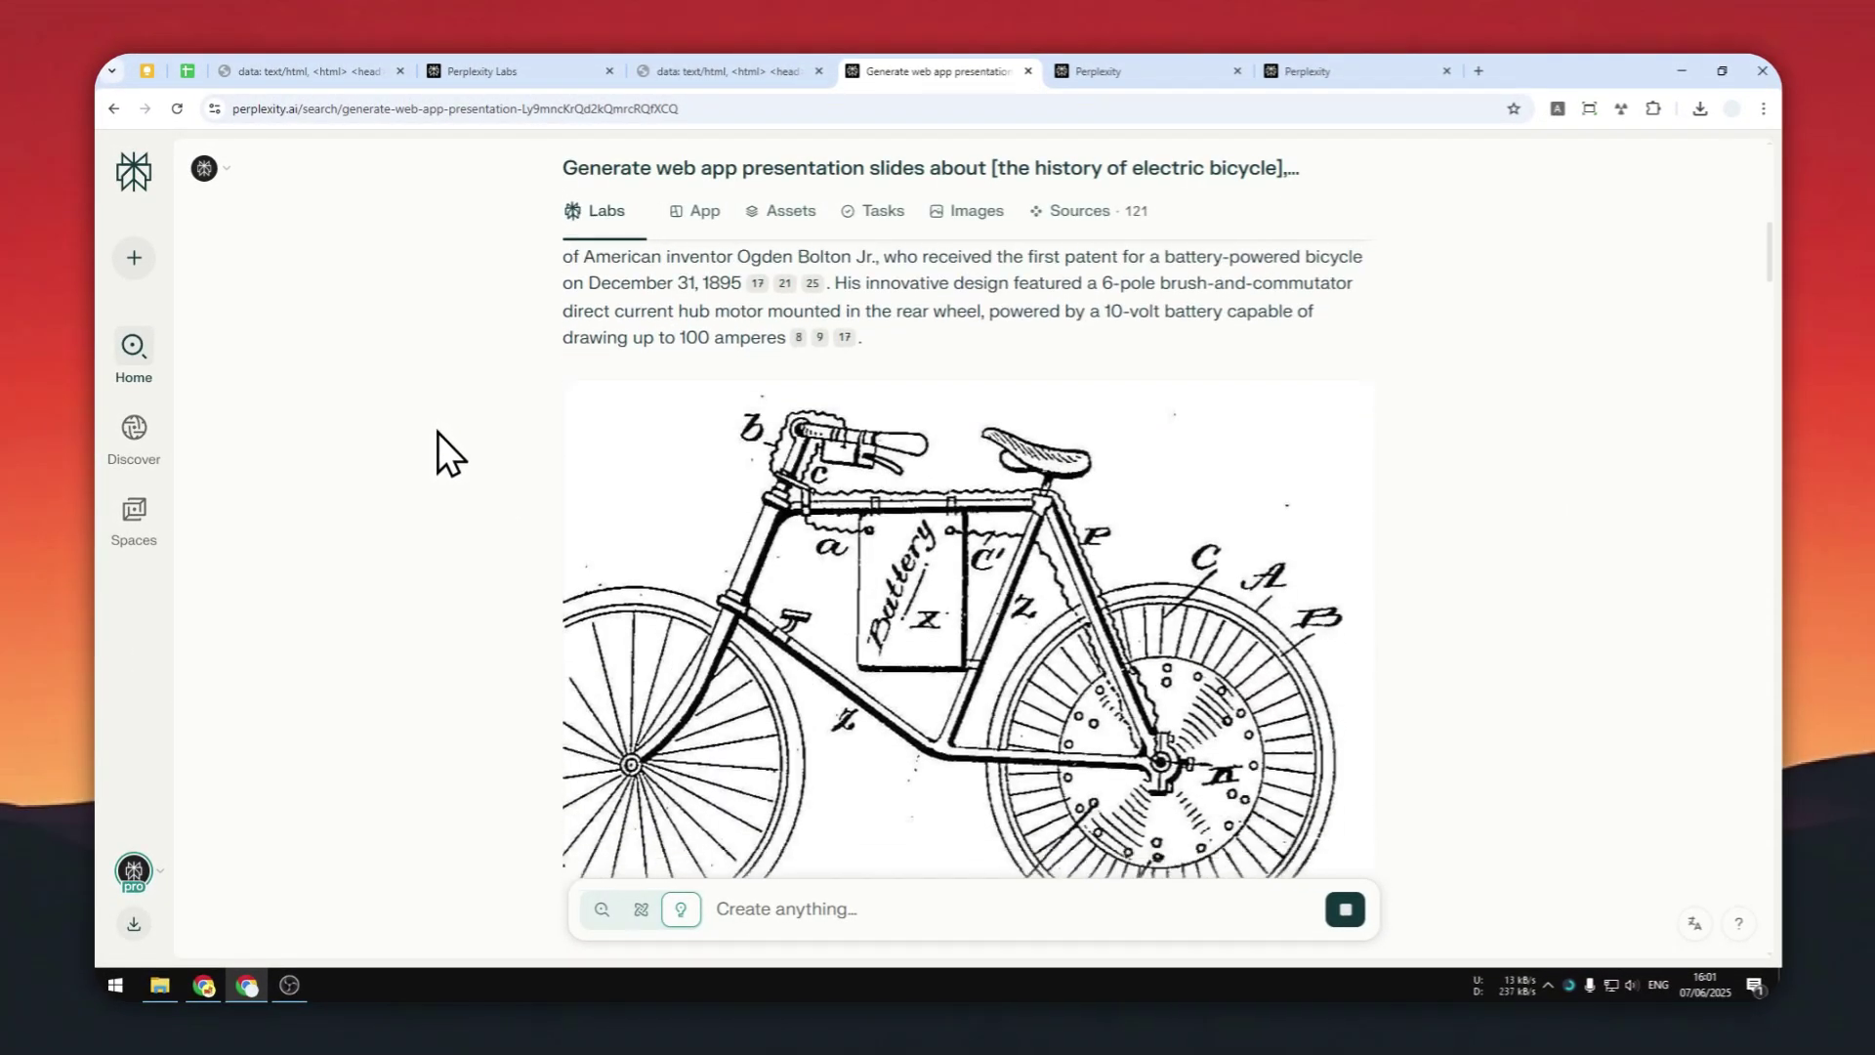
scroll(444, 432, up, 10)
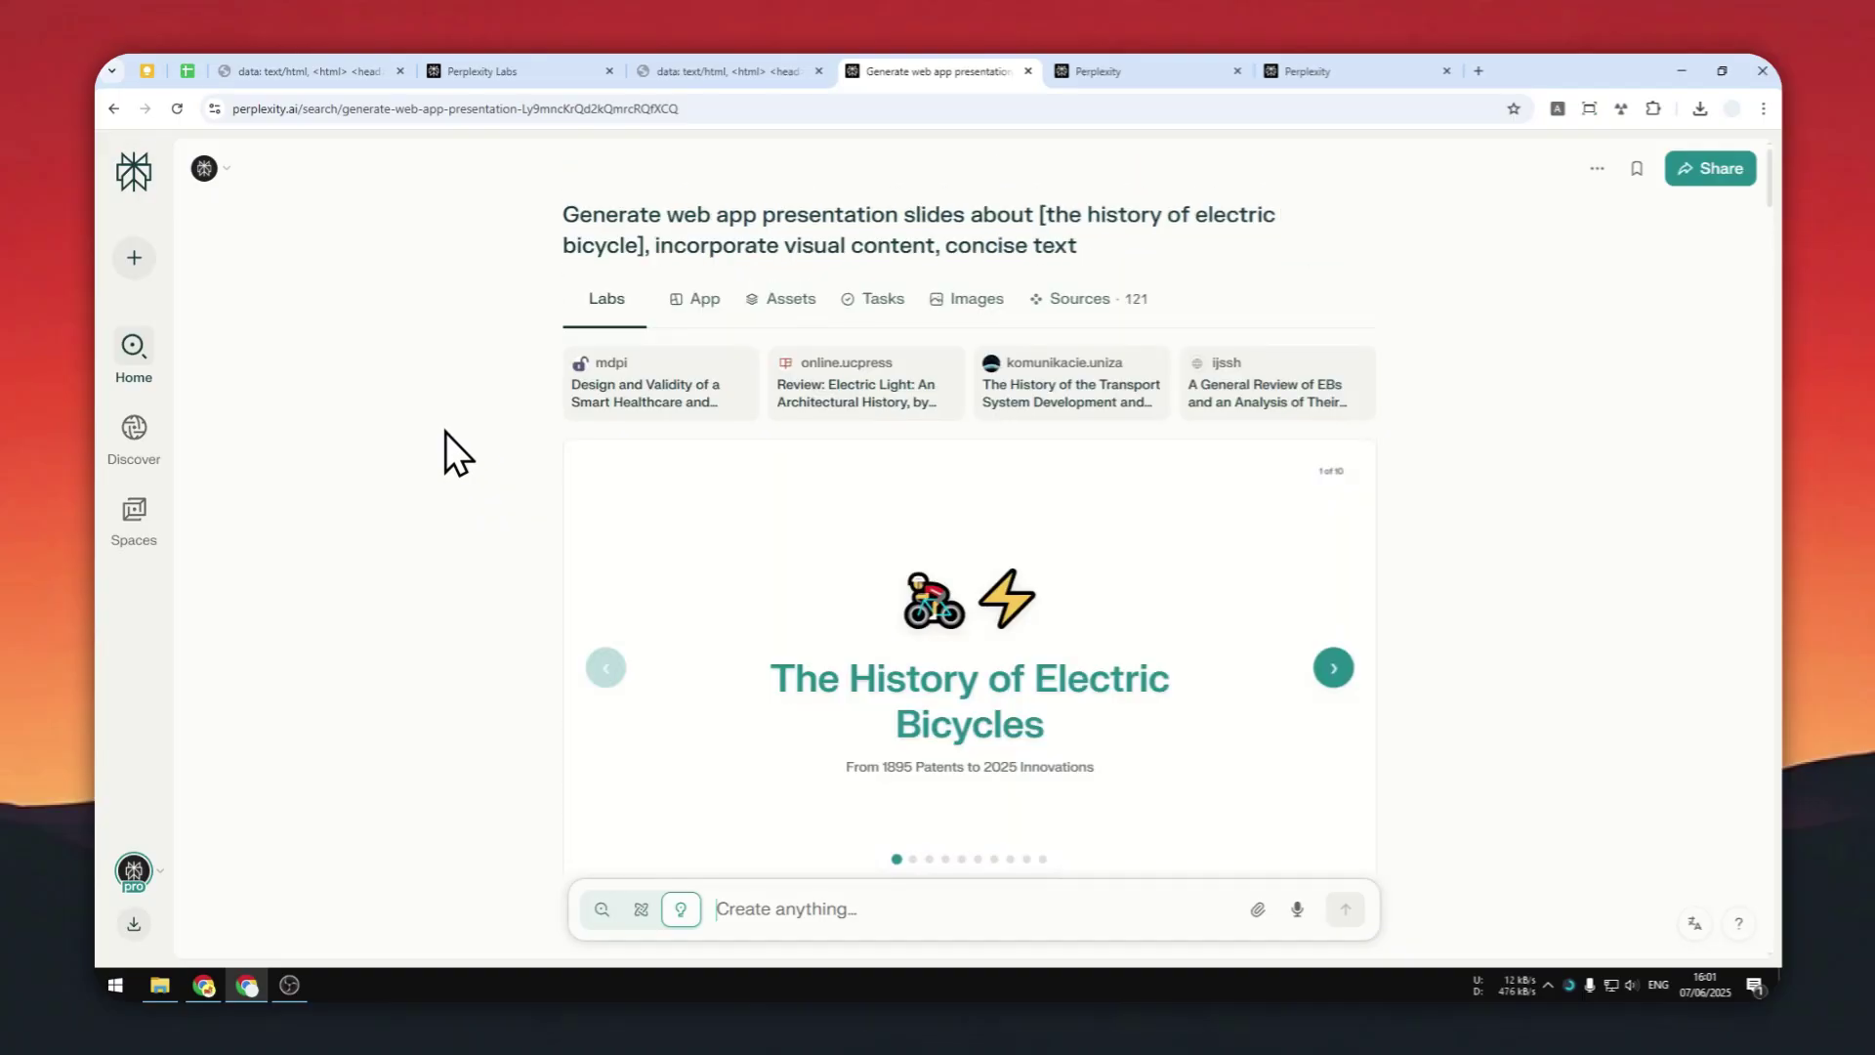
scroll(472, 432, down, 3)
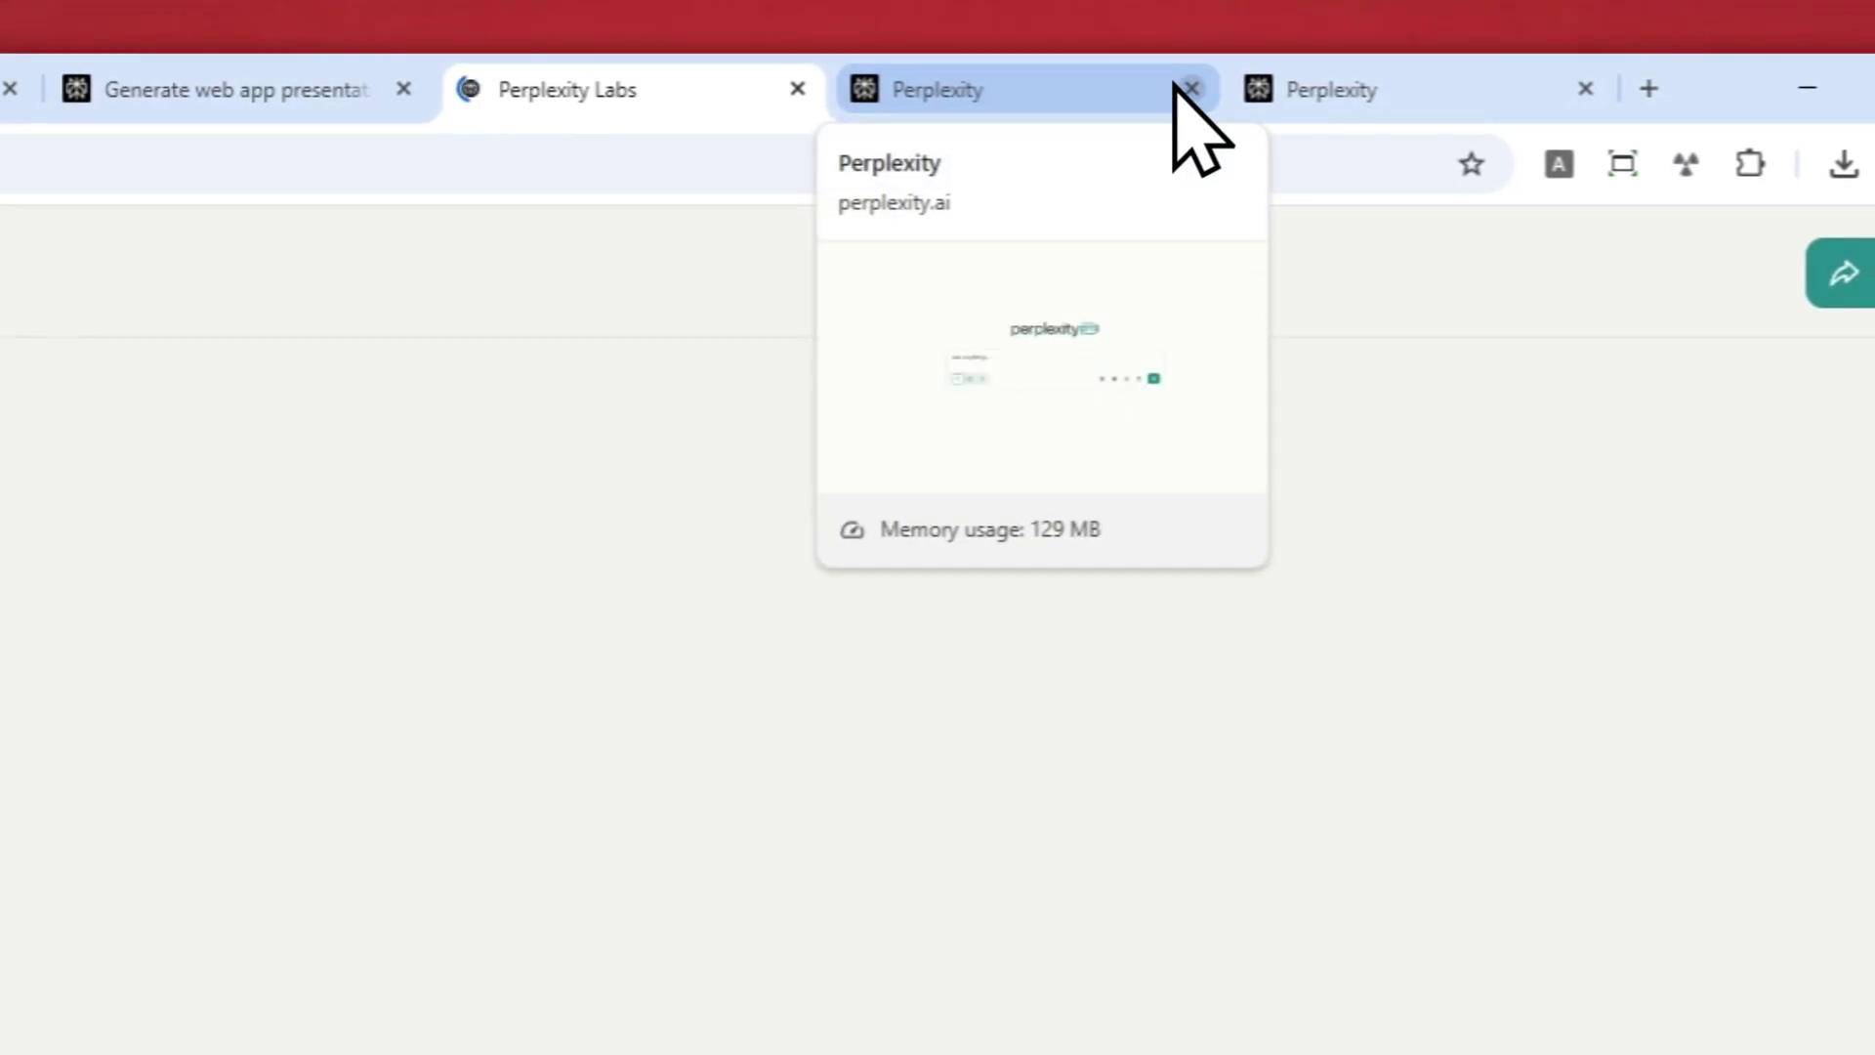
Close the extra blank tab and view the deck full screen, advancing to slide 7, Market Explosion (2020s)
click(1213, 82)
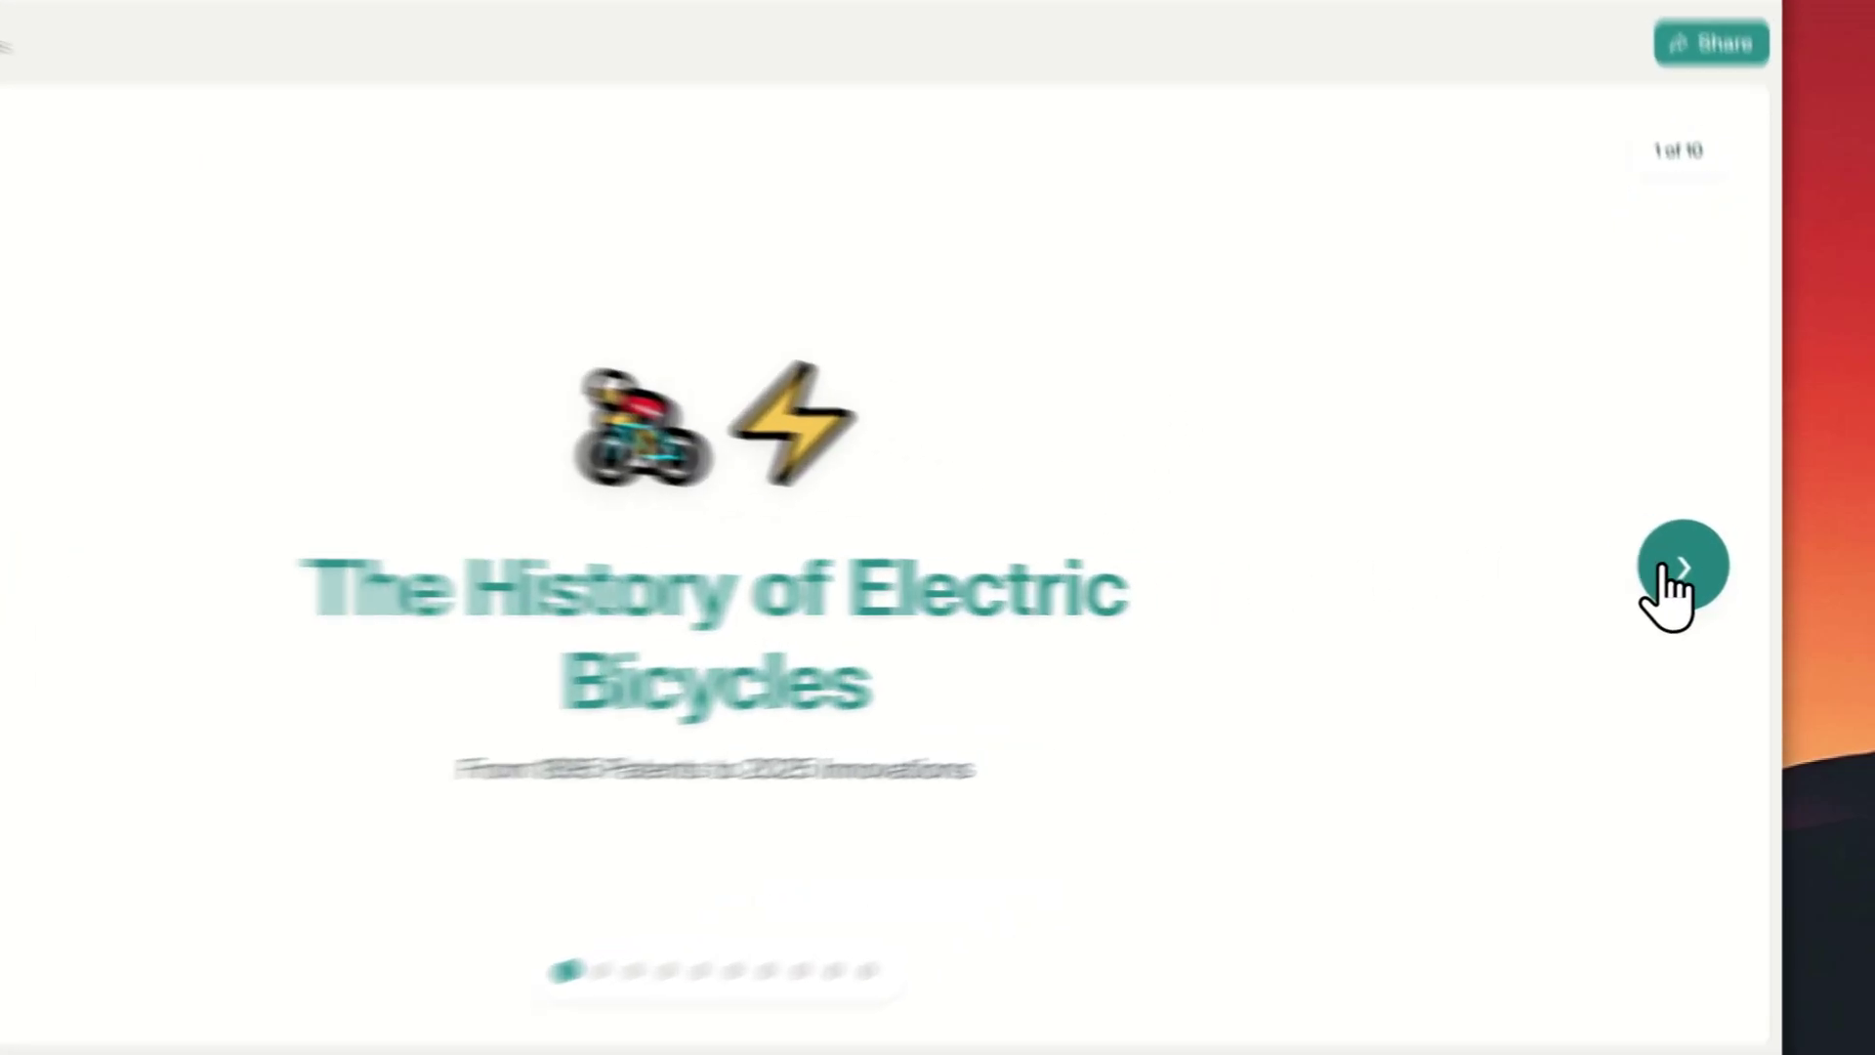
click(1705, 576)
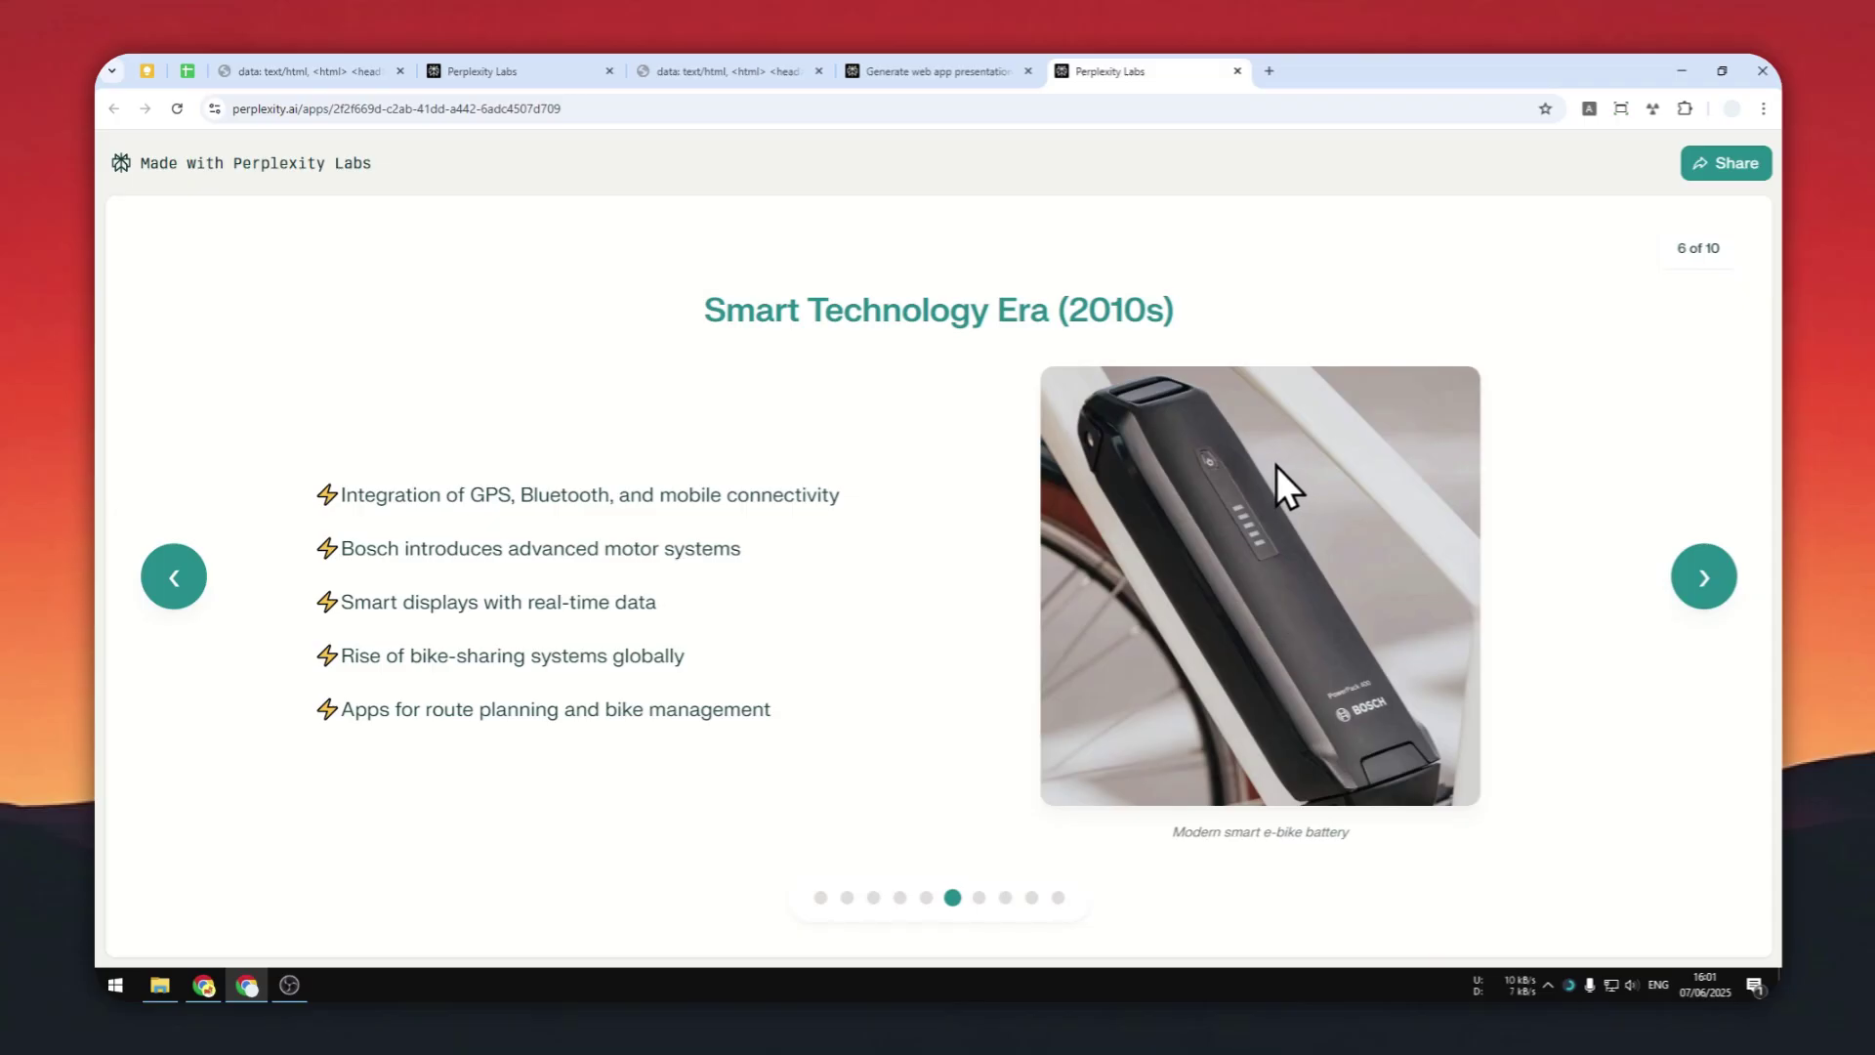
key(F11)
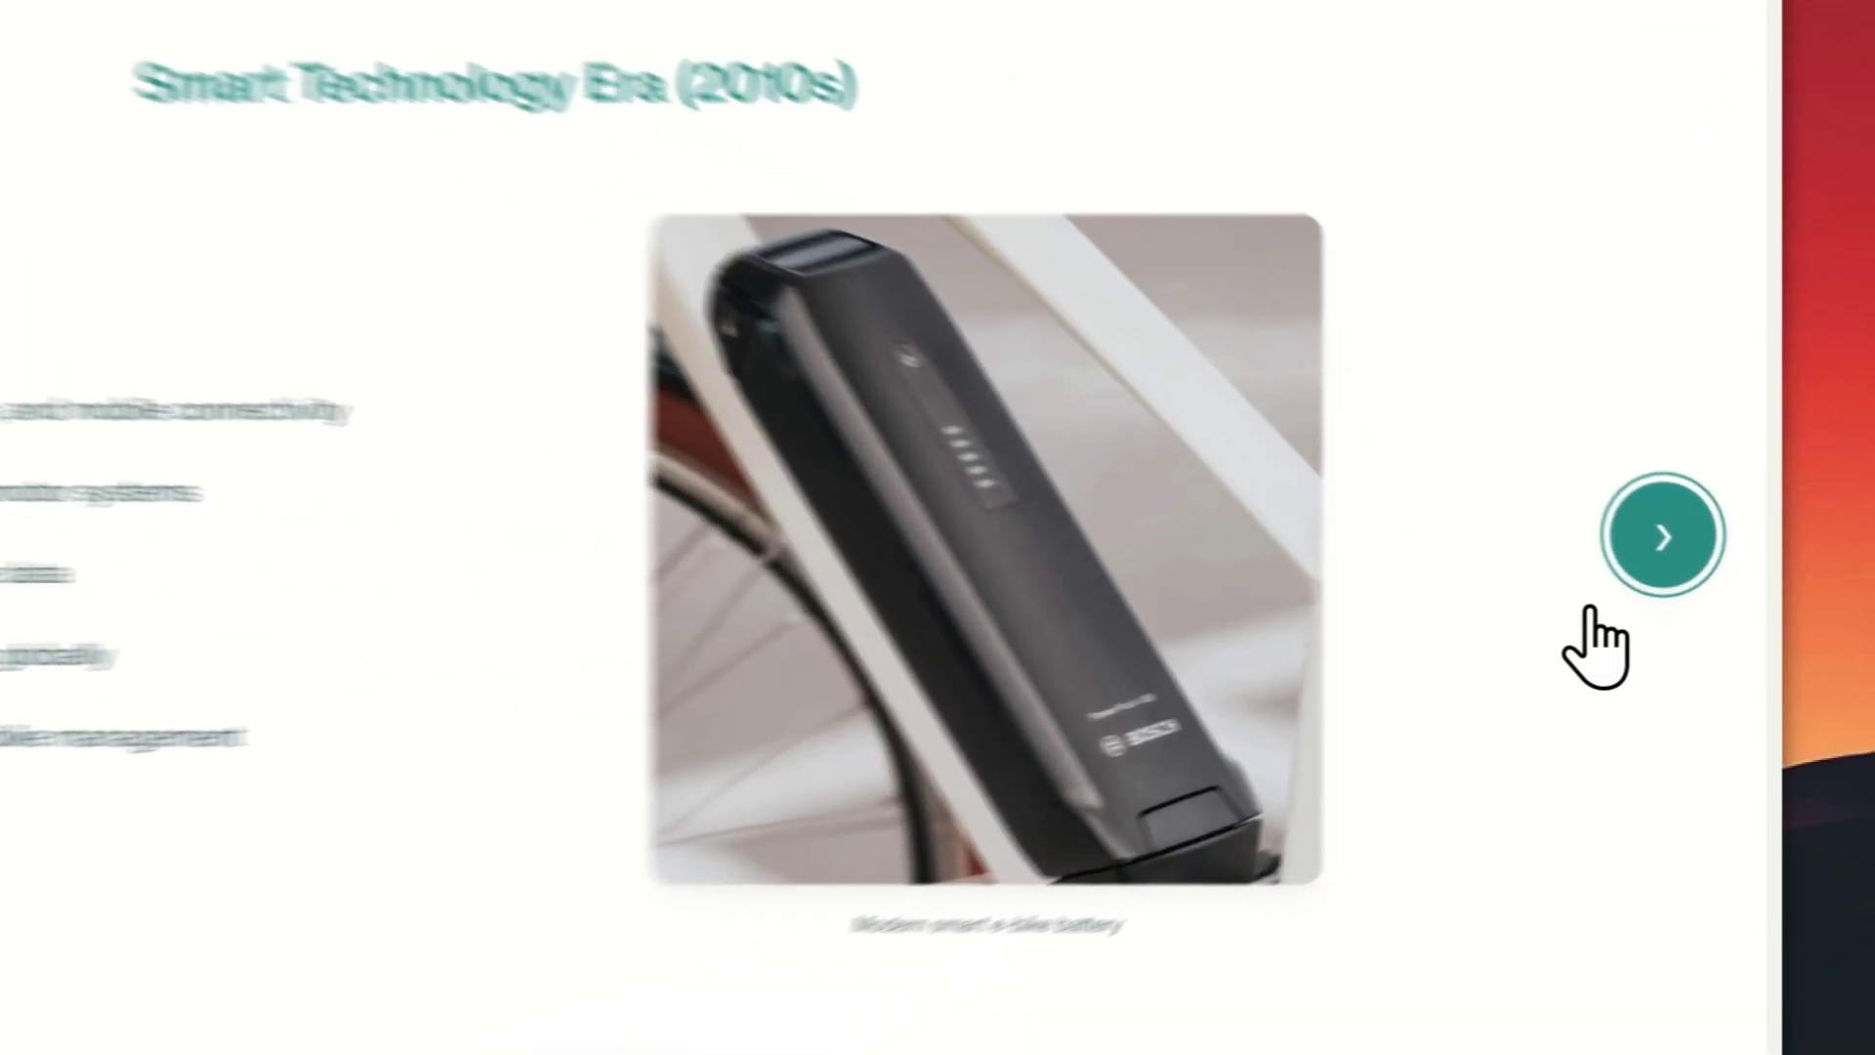
click(1705, 557)
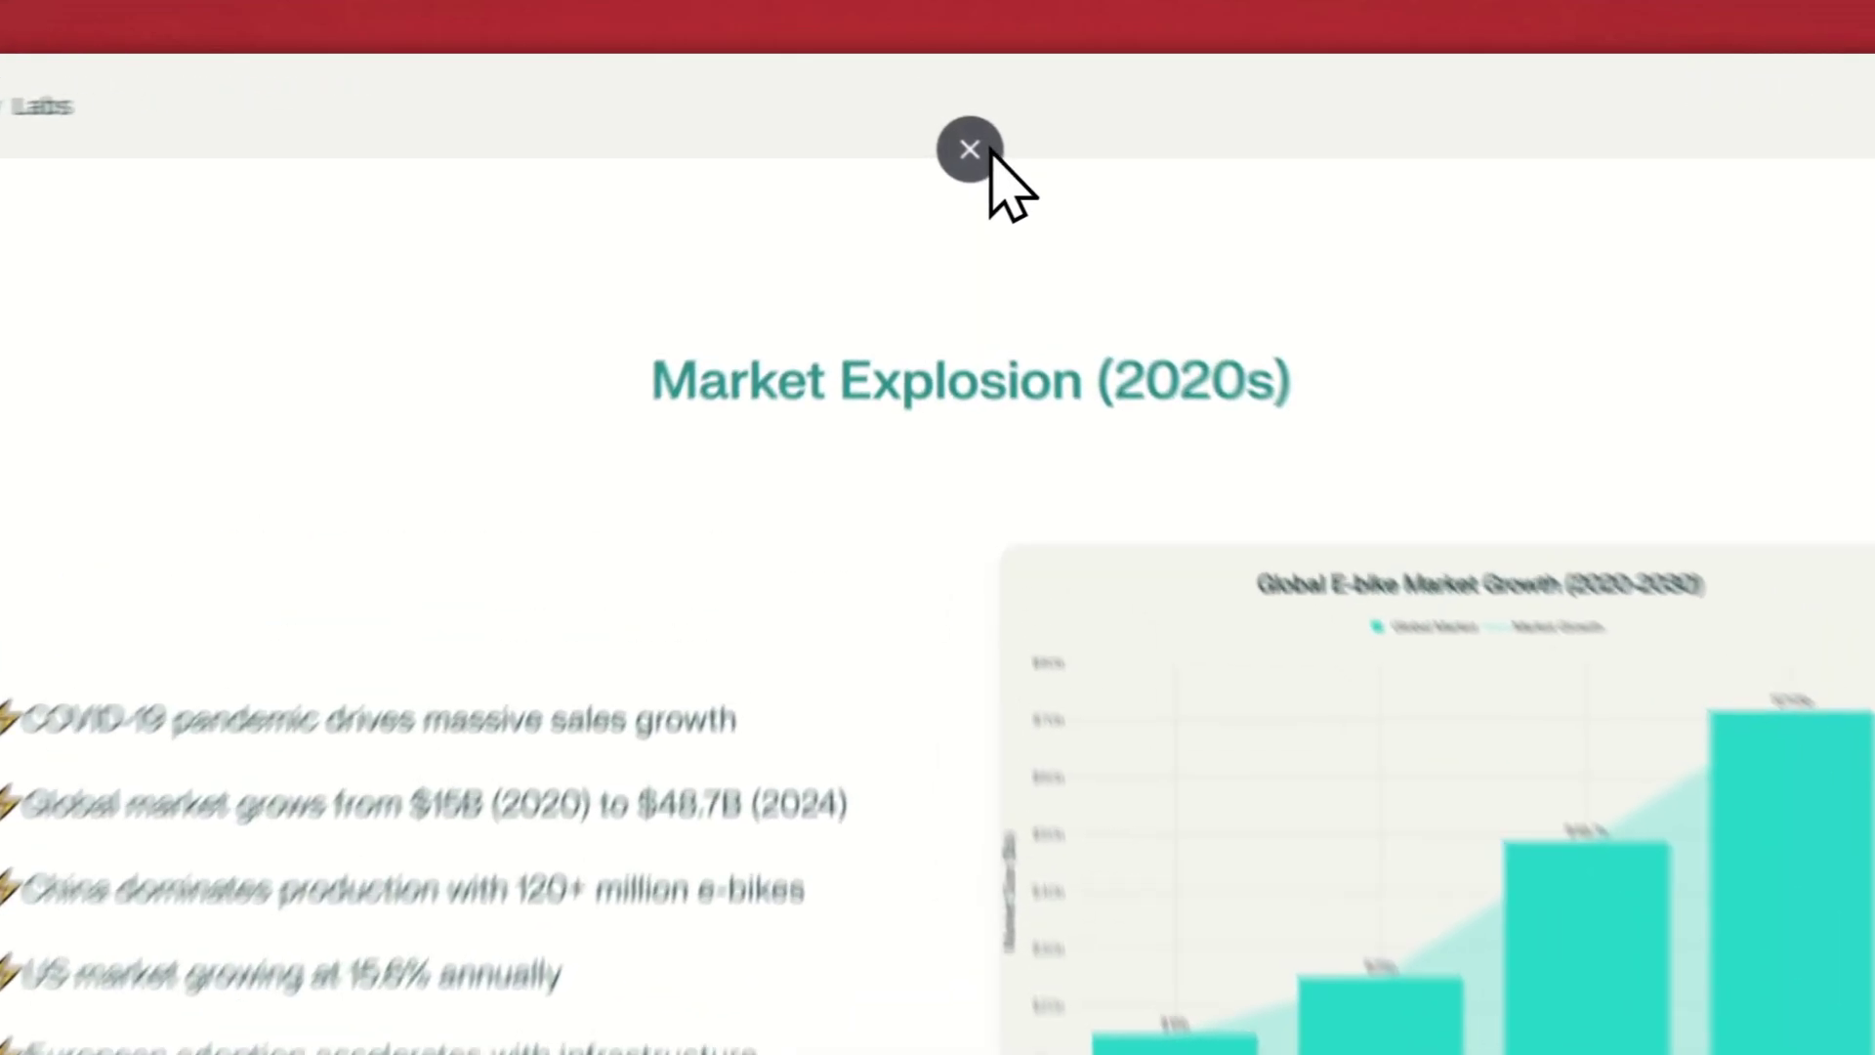
Exit full screen and look over the thread's generated code and data assets
click(938, 75)
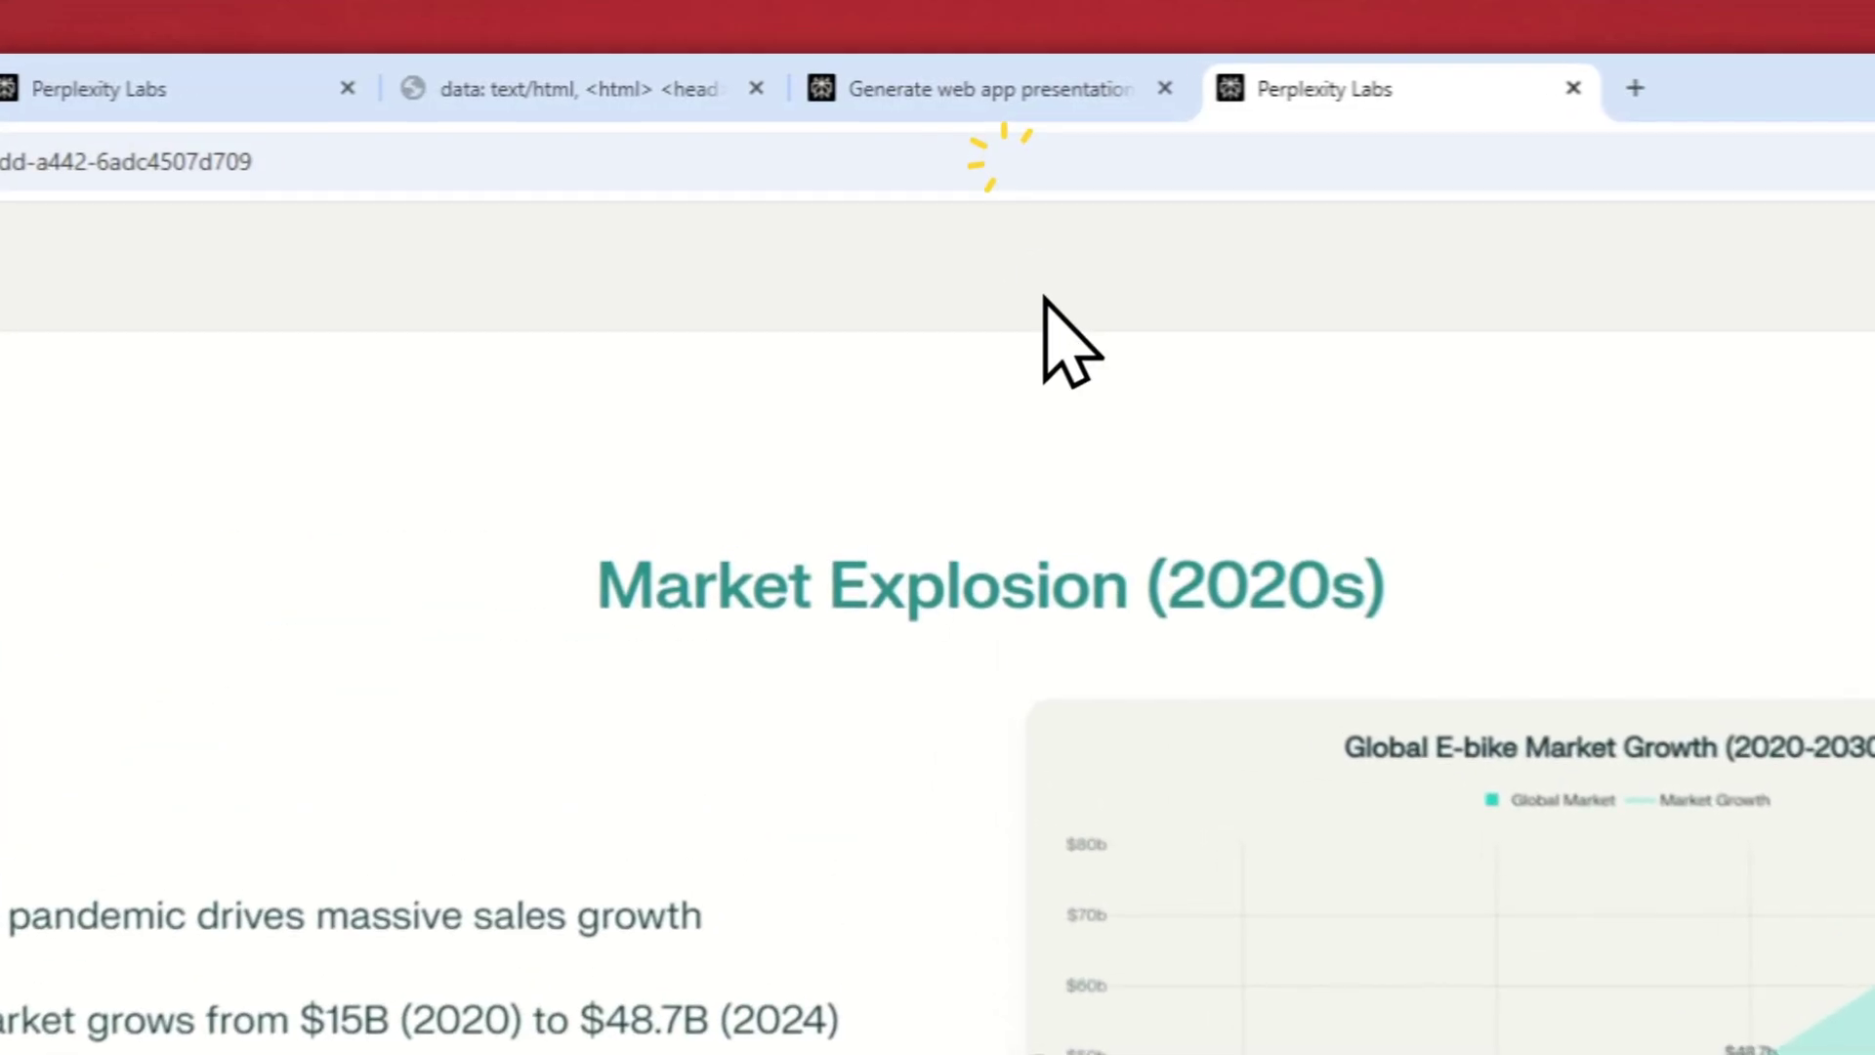
click(1018, 110)
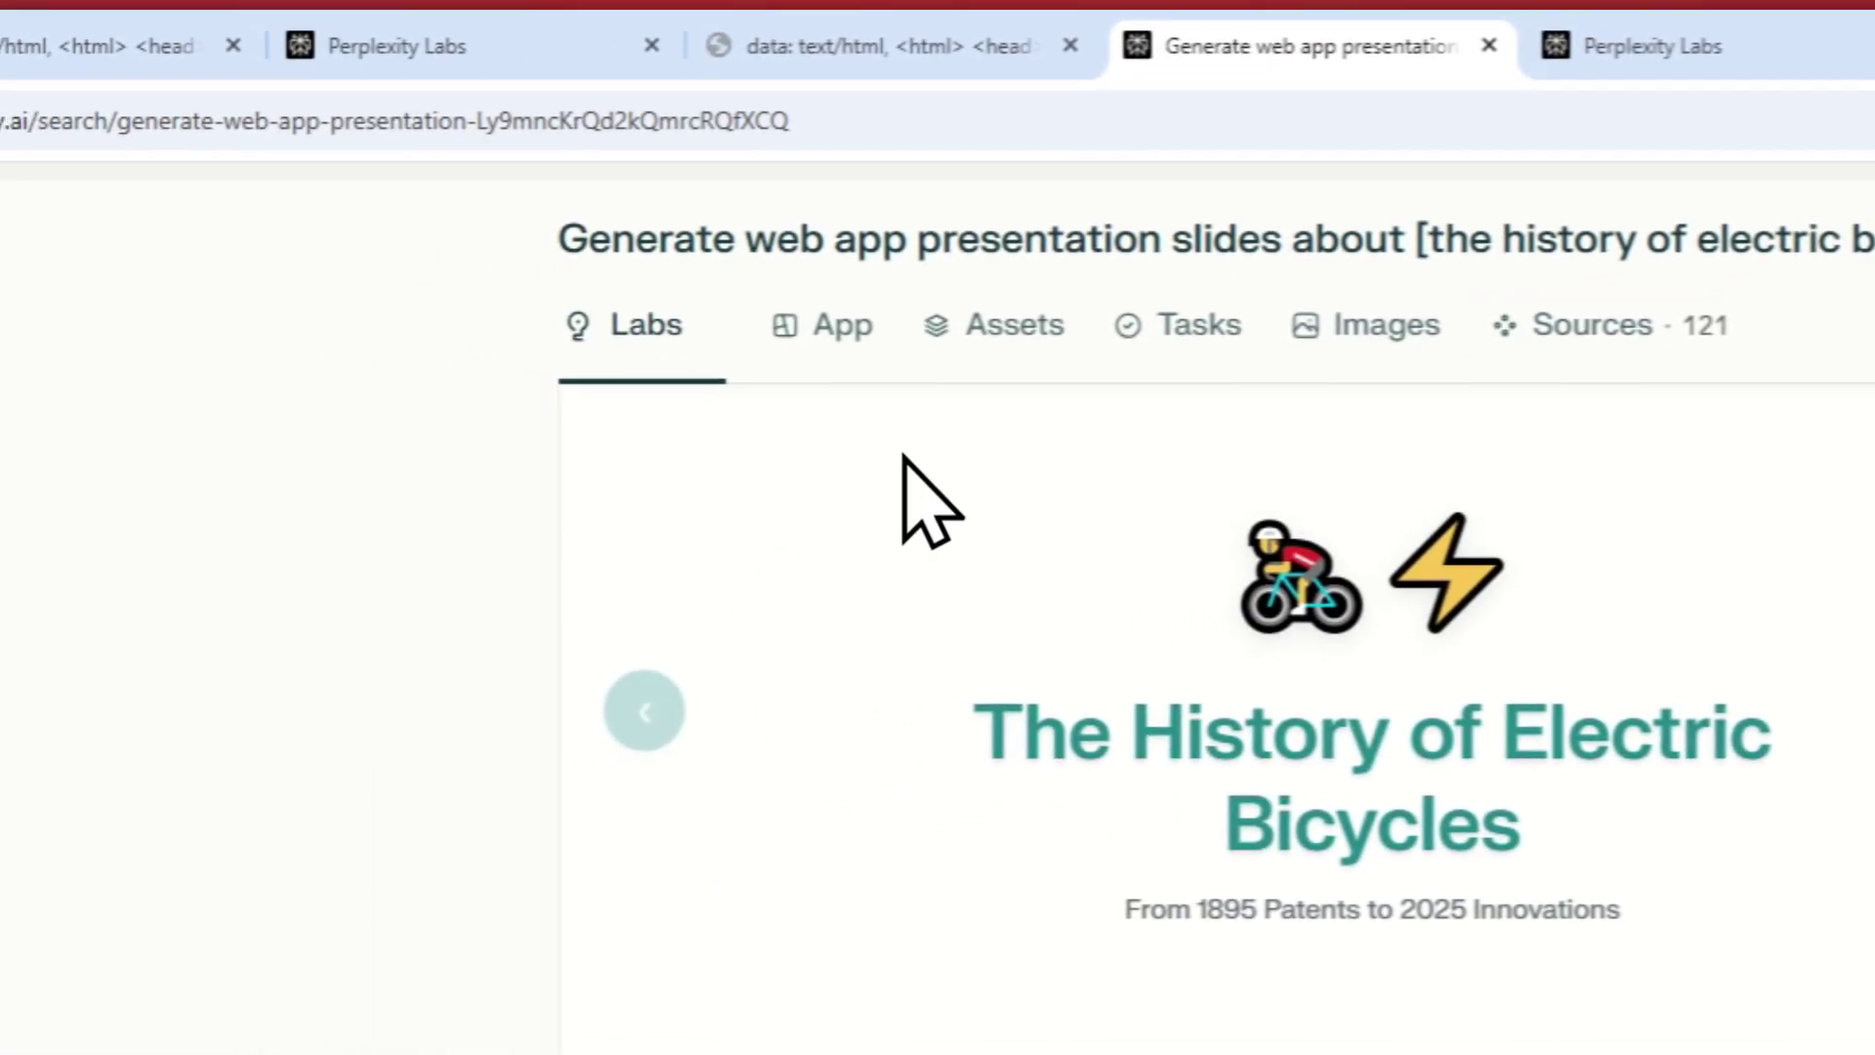
click(933, 332)
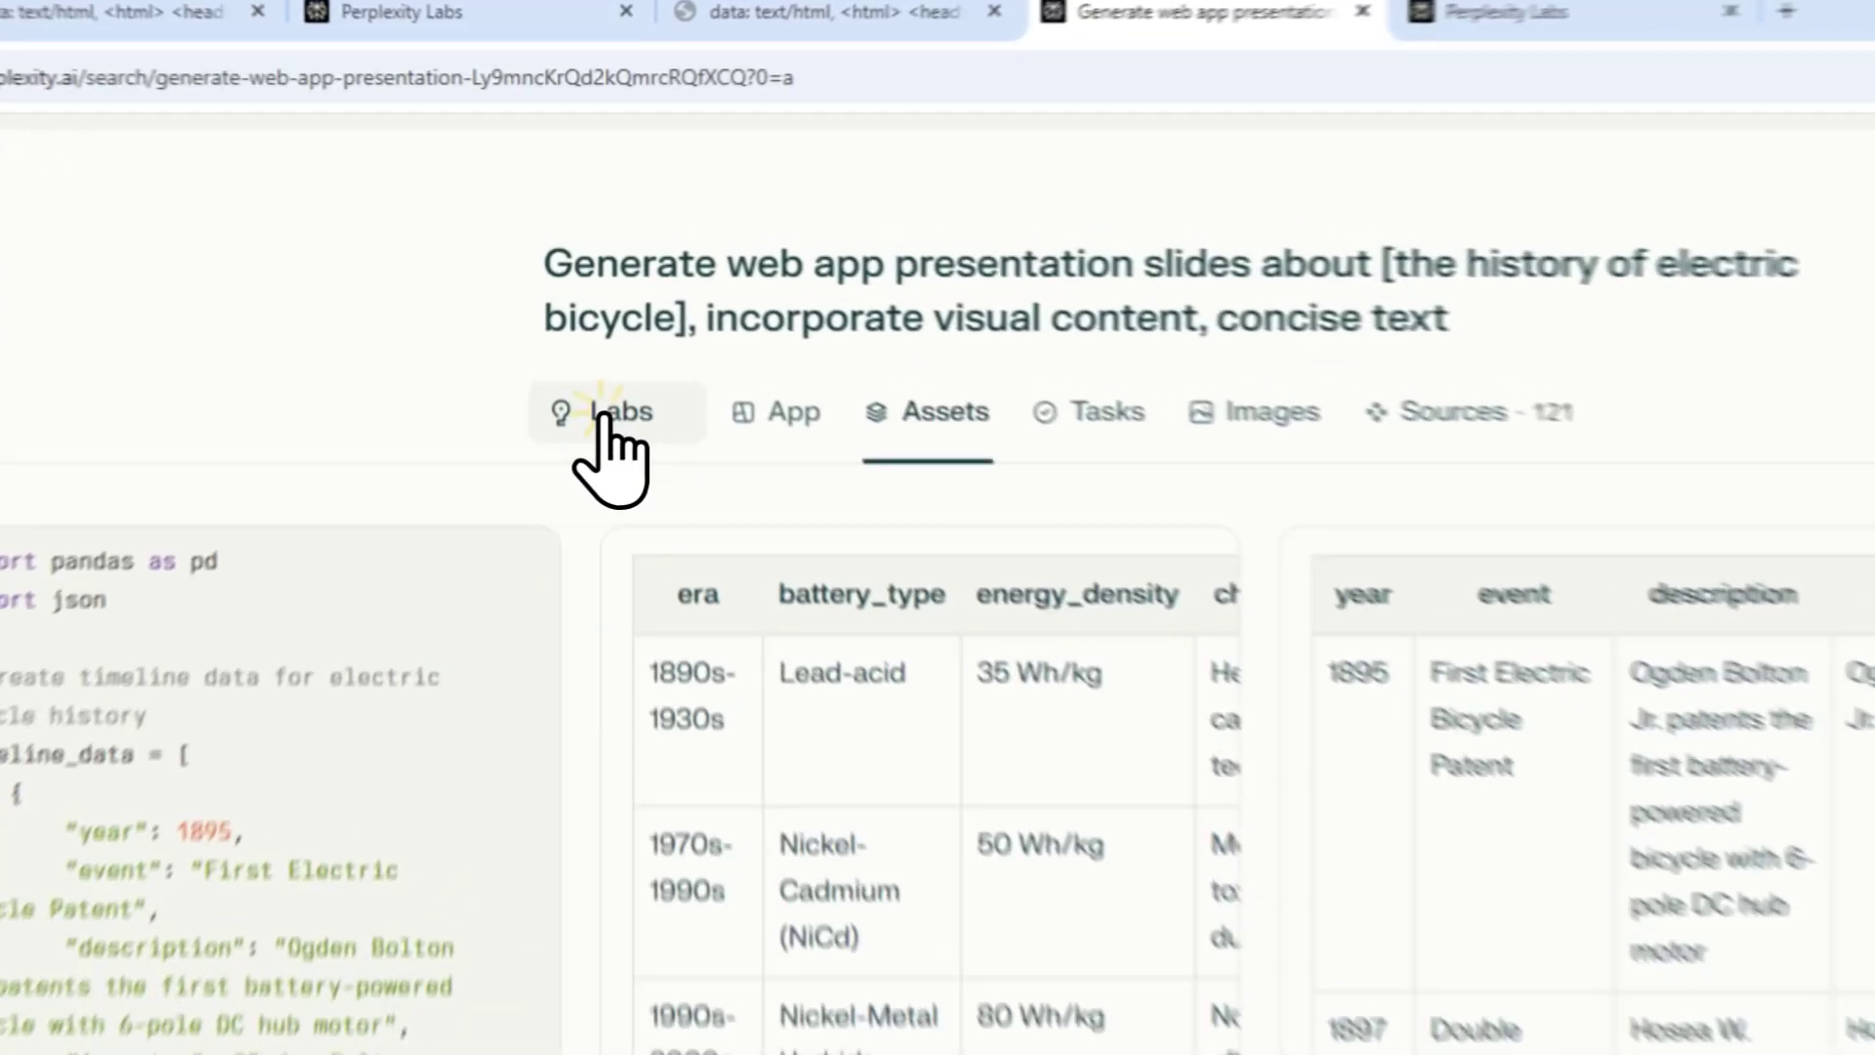
click(596, 298)
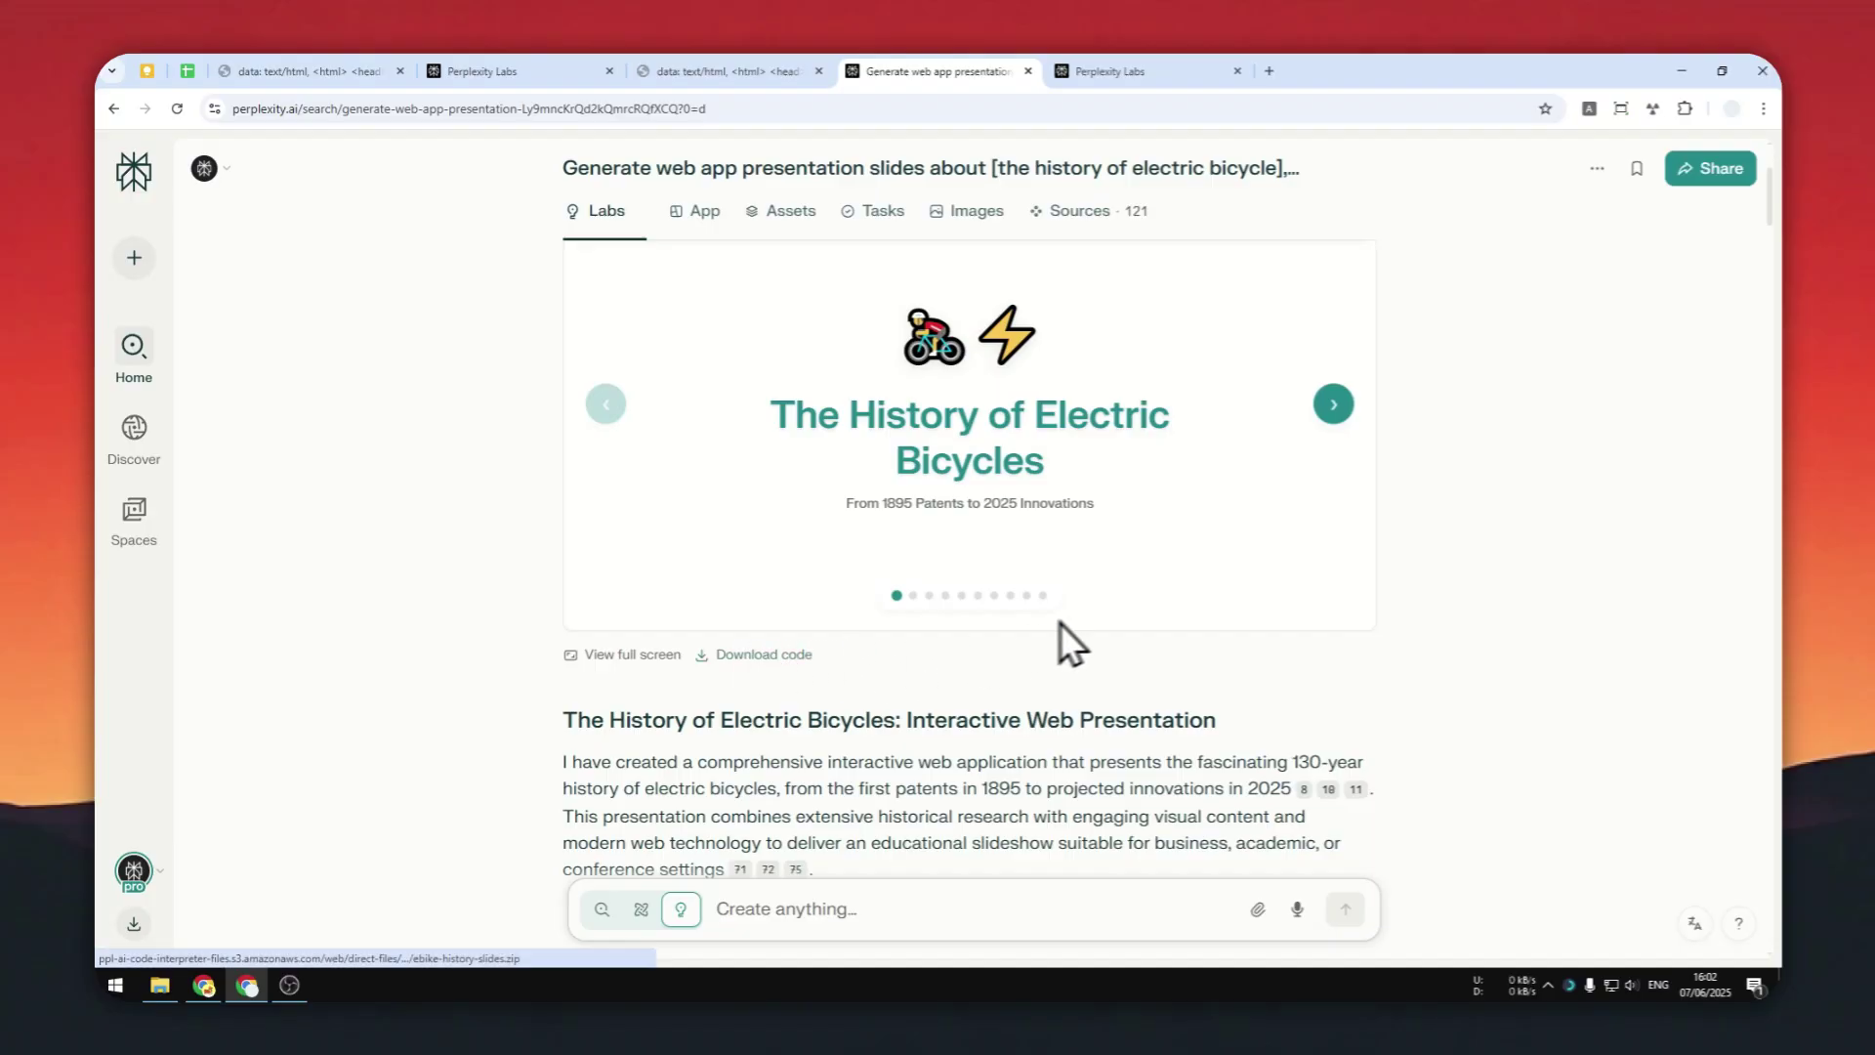
In the embedded deck, step from slide 10 back to slide 8, Future Innovations (2025+)
scroll(1174, 463, up, 1)
scroll(1188, 414, up, 1)
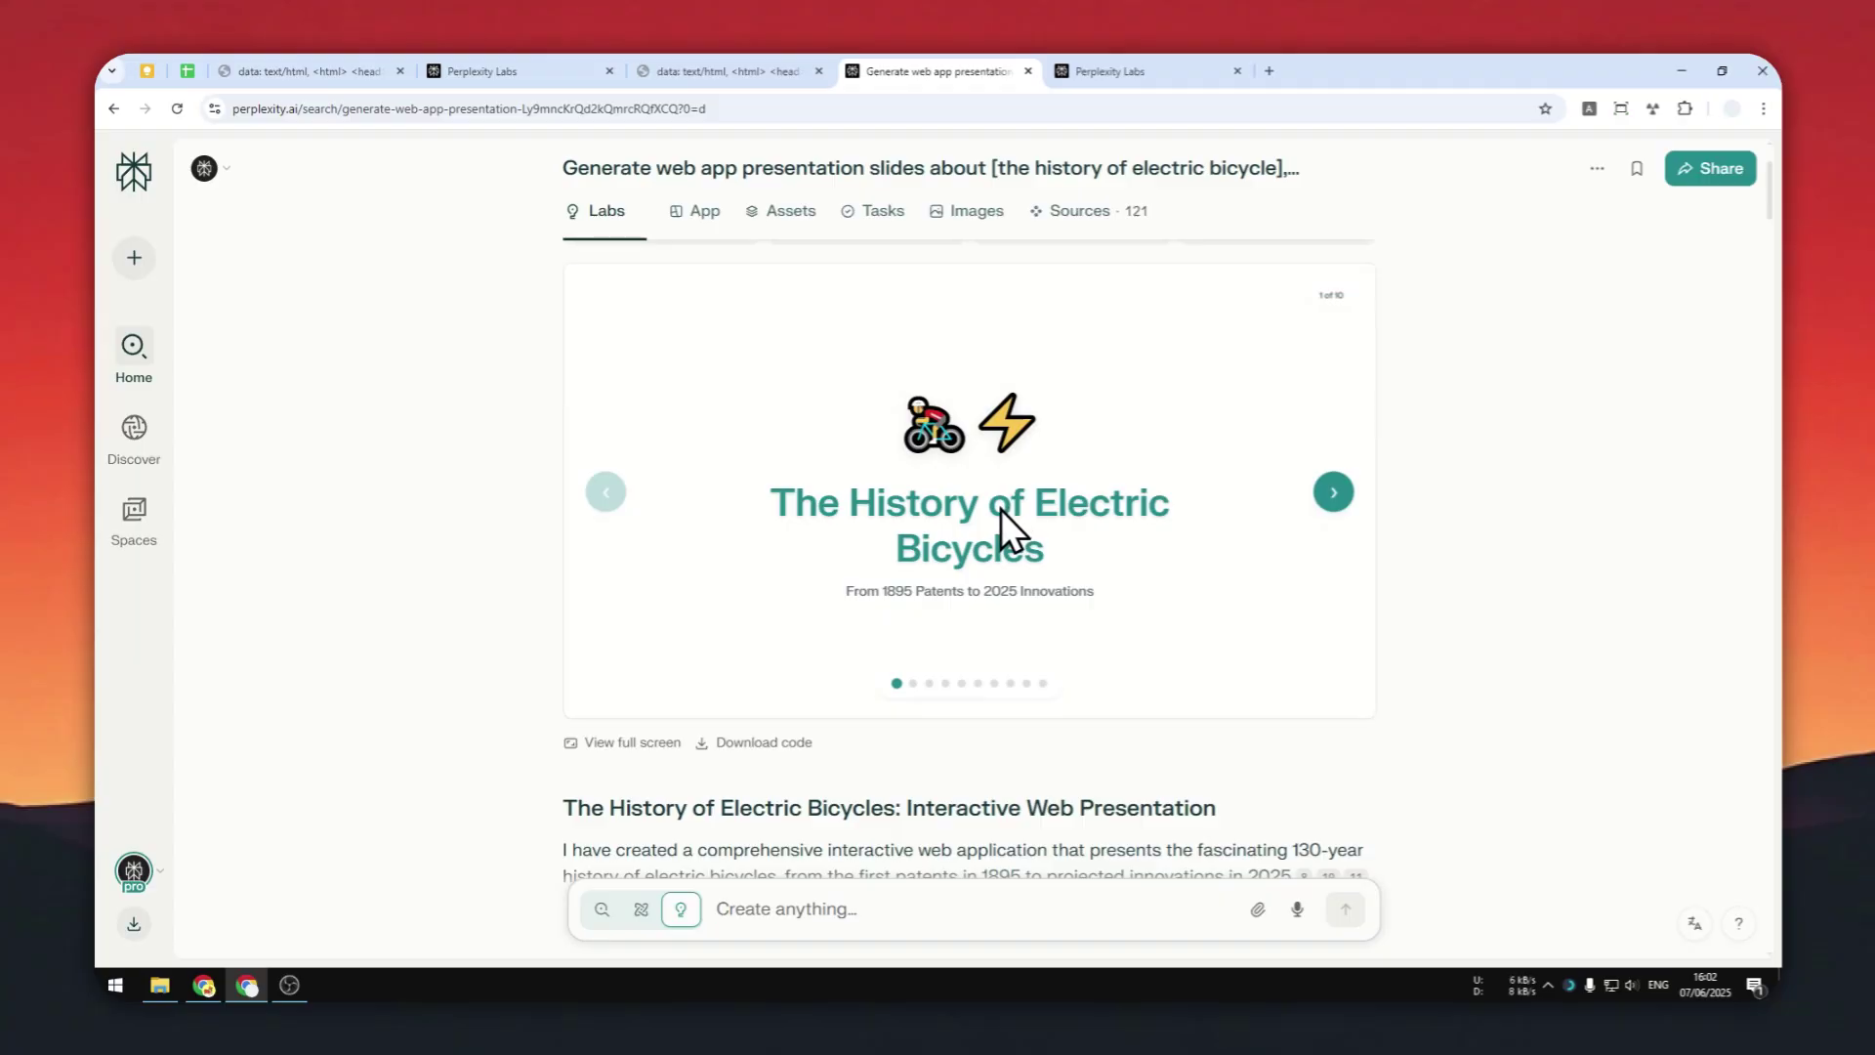
scroll(1055, 489, up, 2)
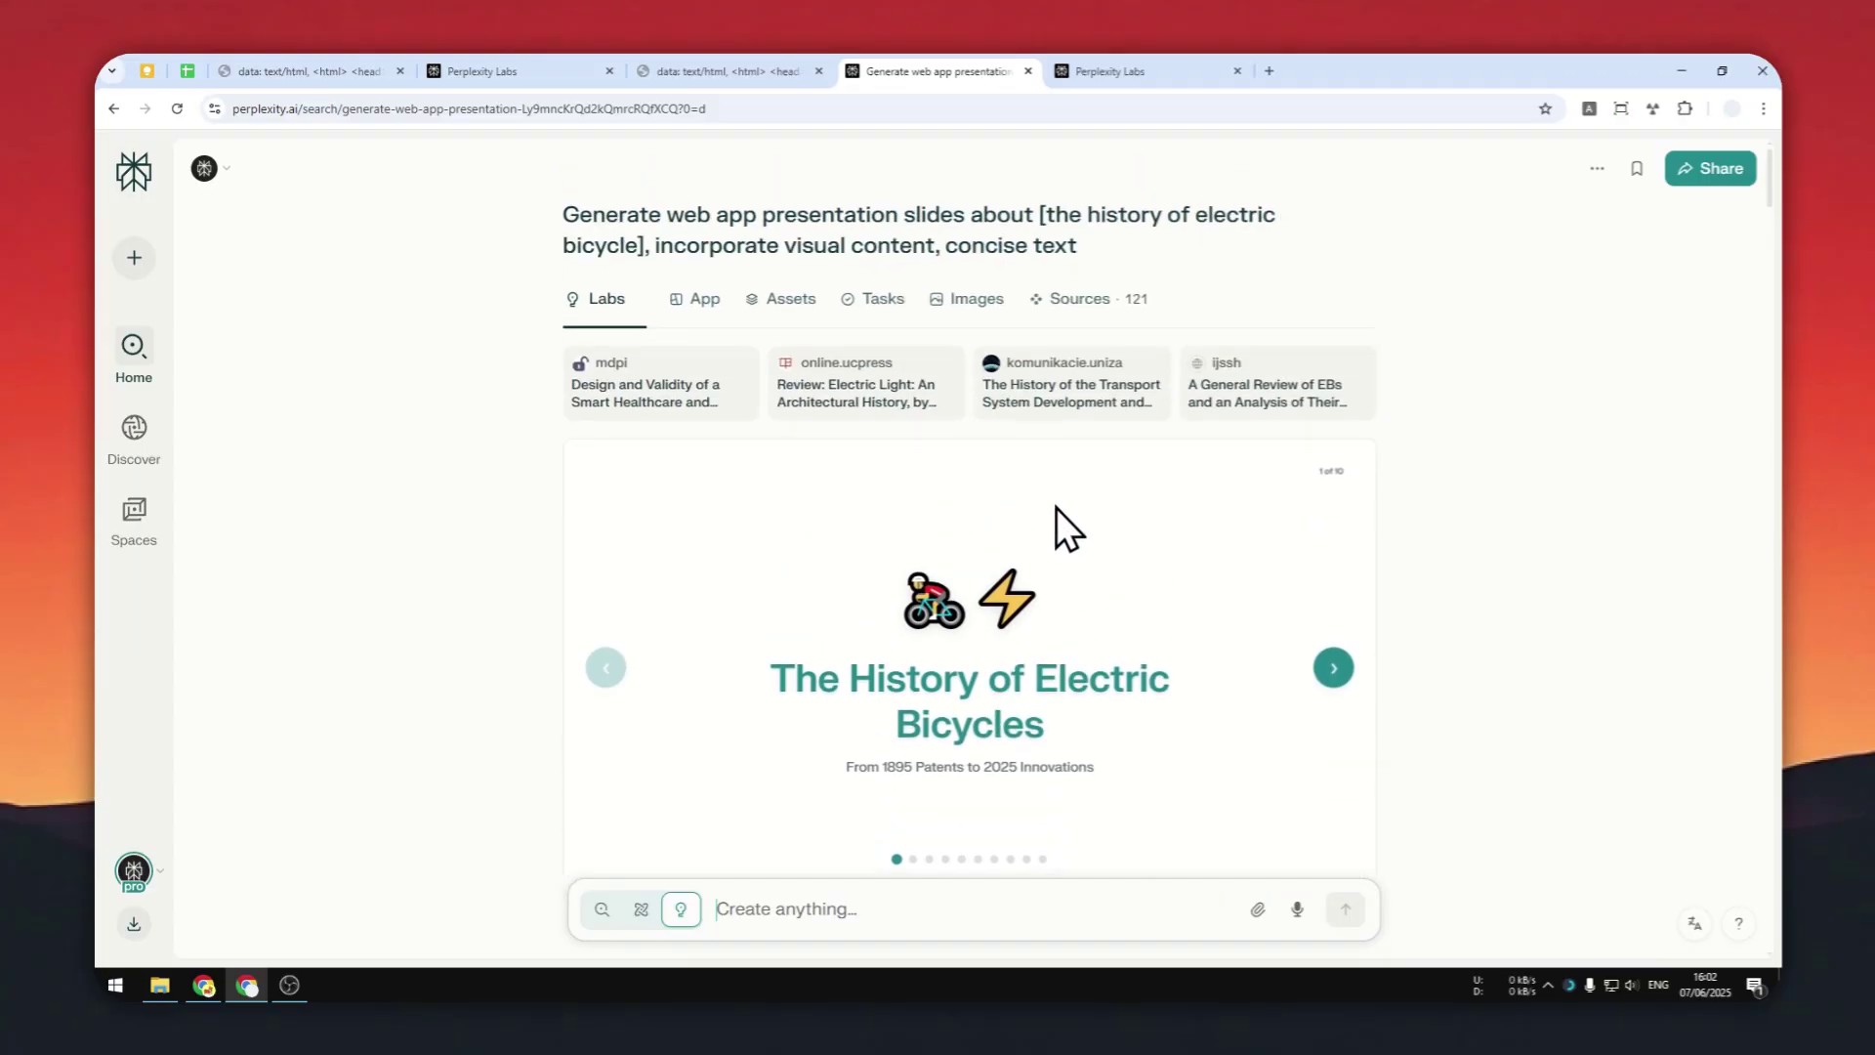
scroll(1057, 508, down, 2)
scroll(1057, 504, up, 1)
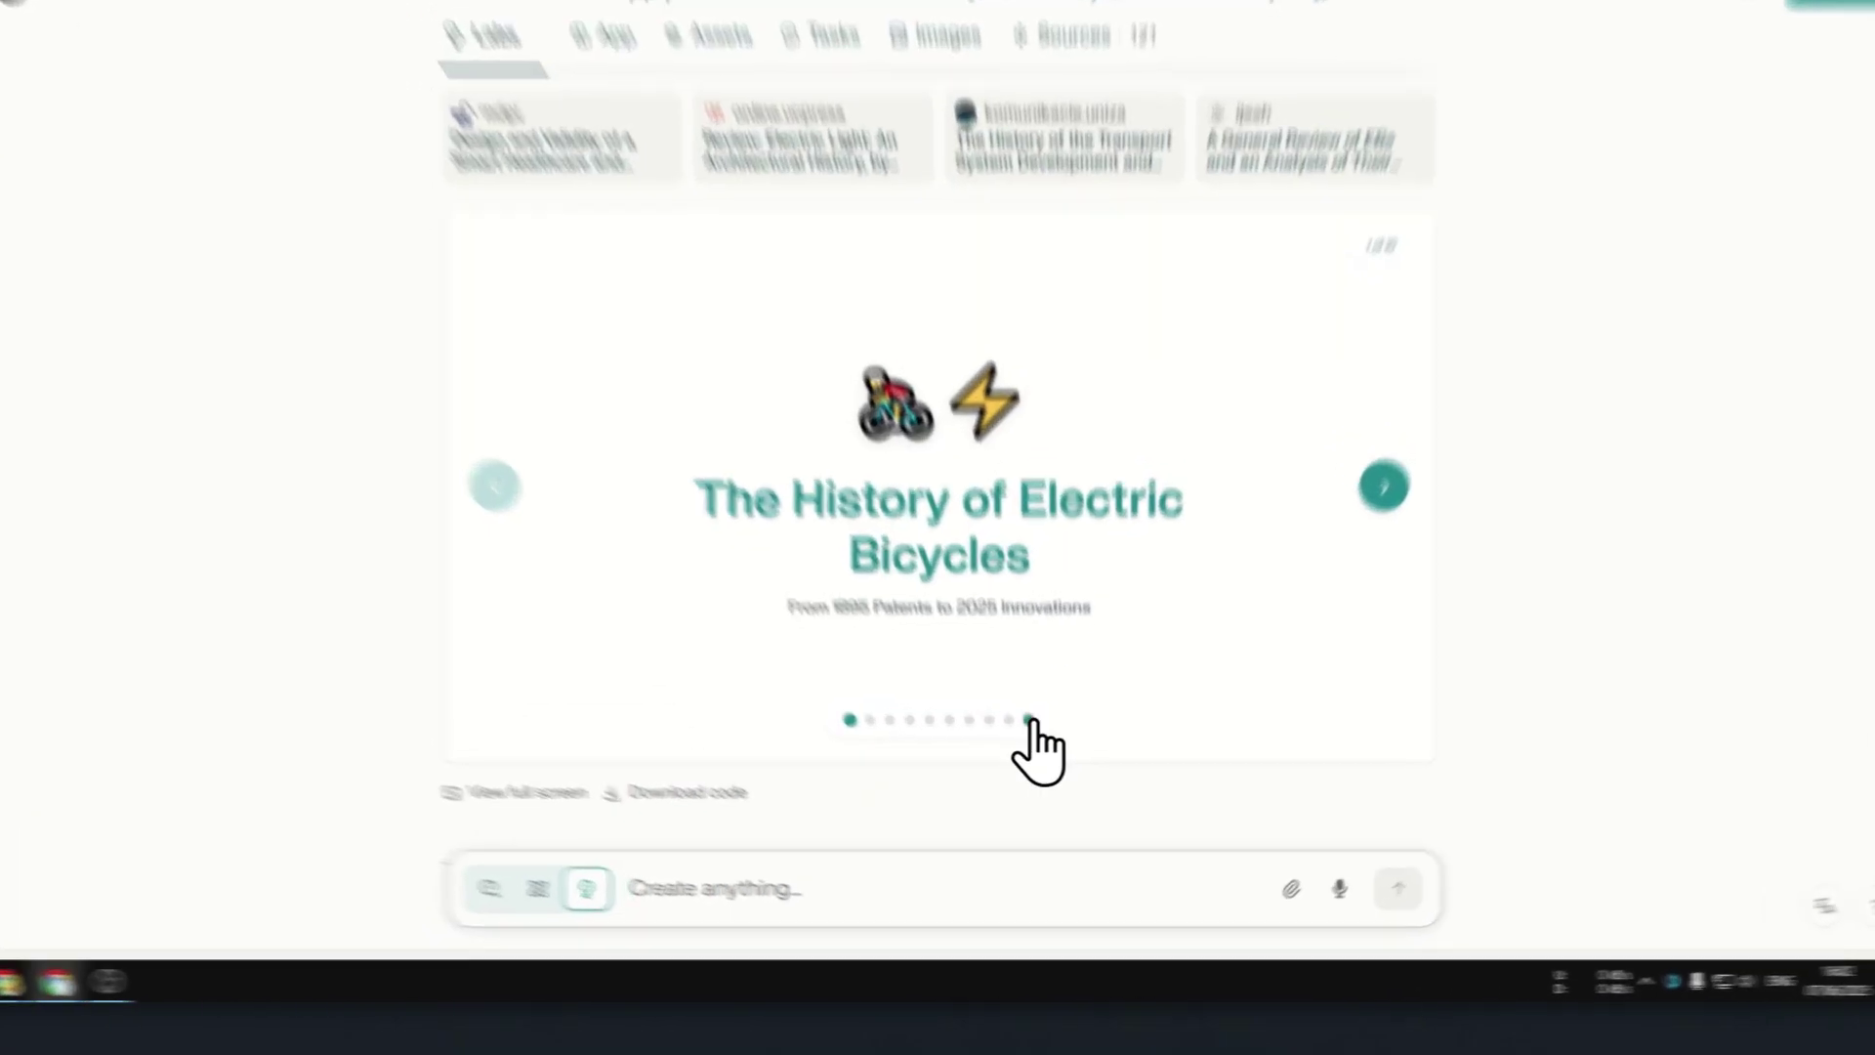
click(1043, 770)
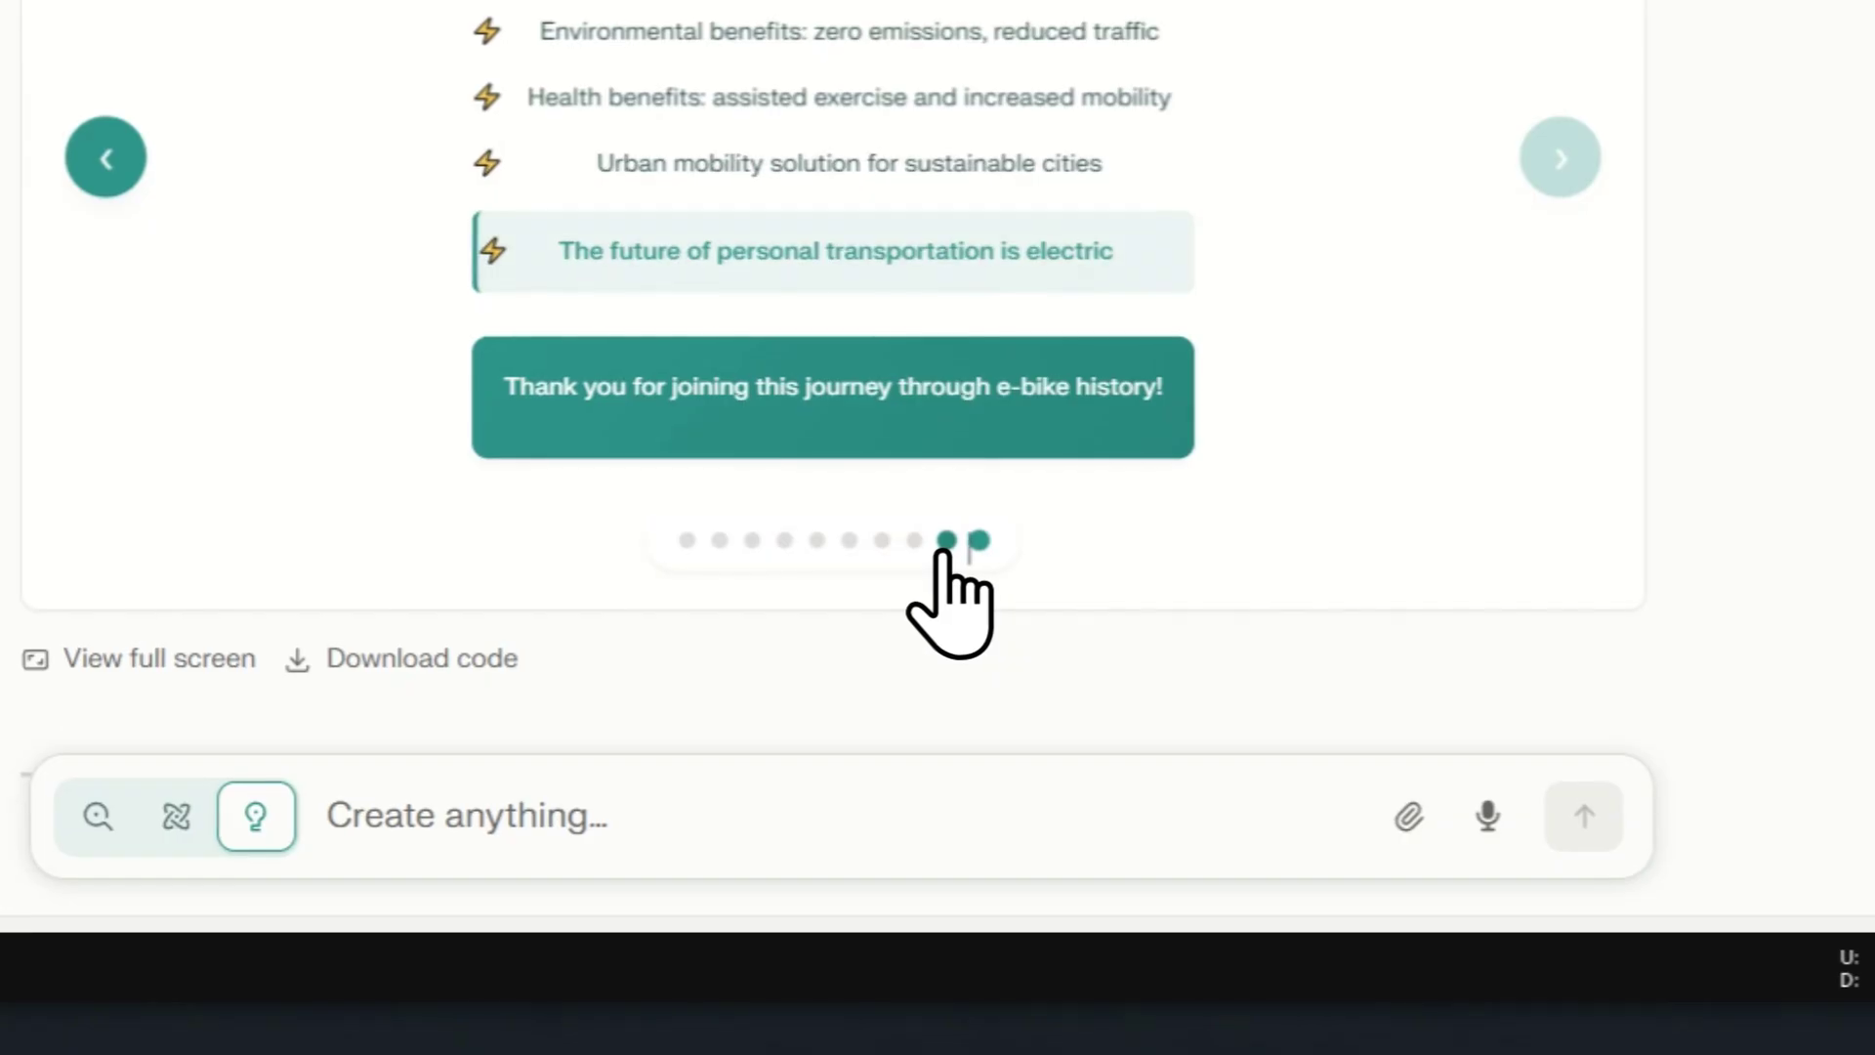
click(944, 543)
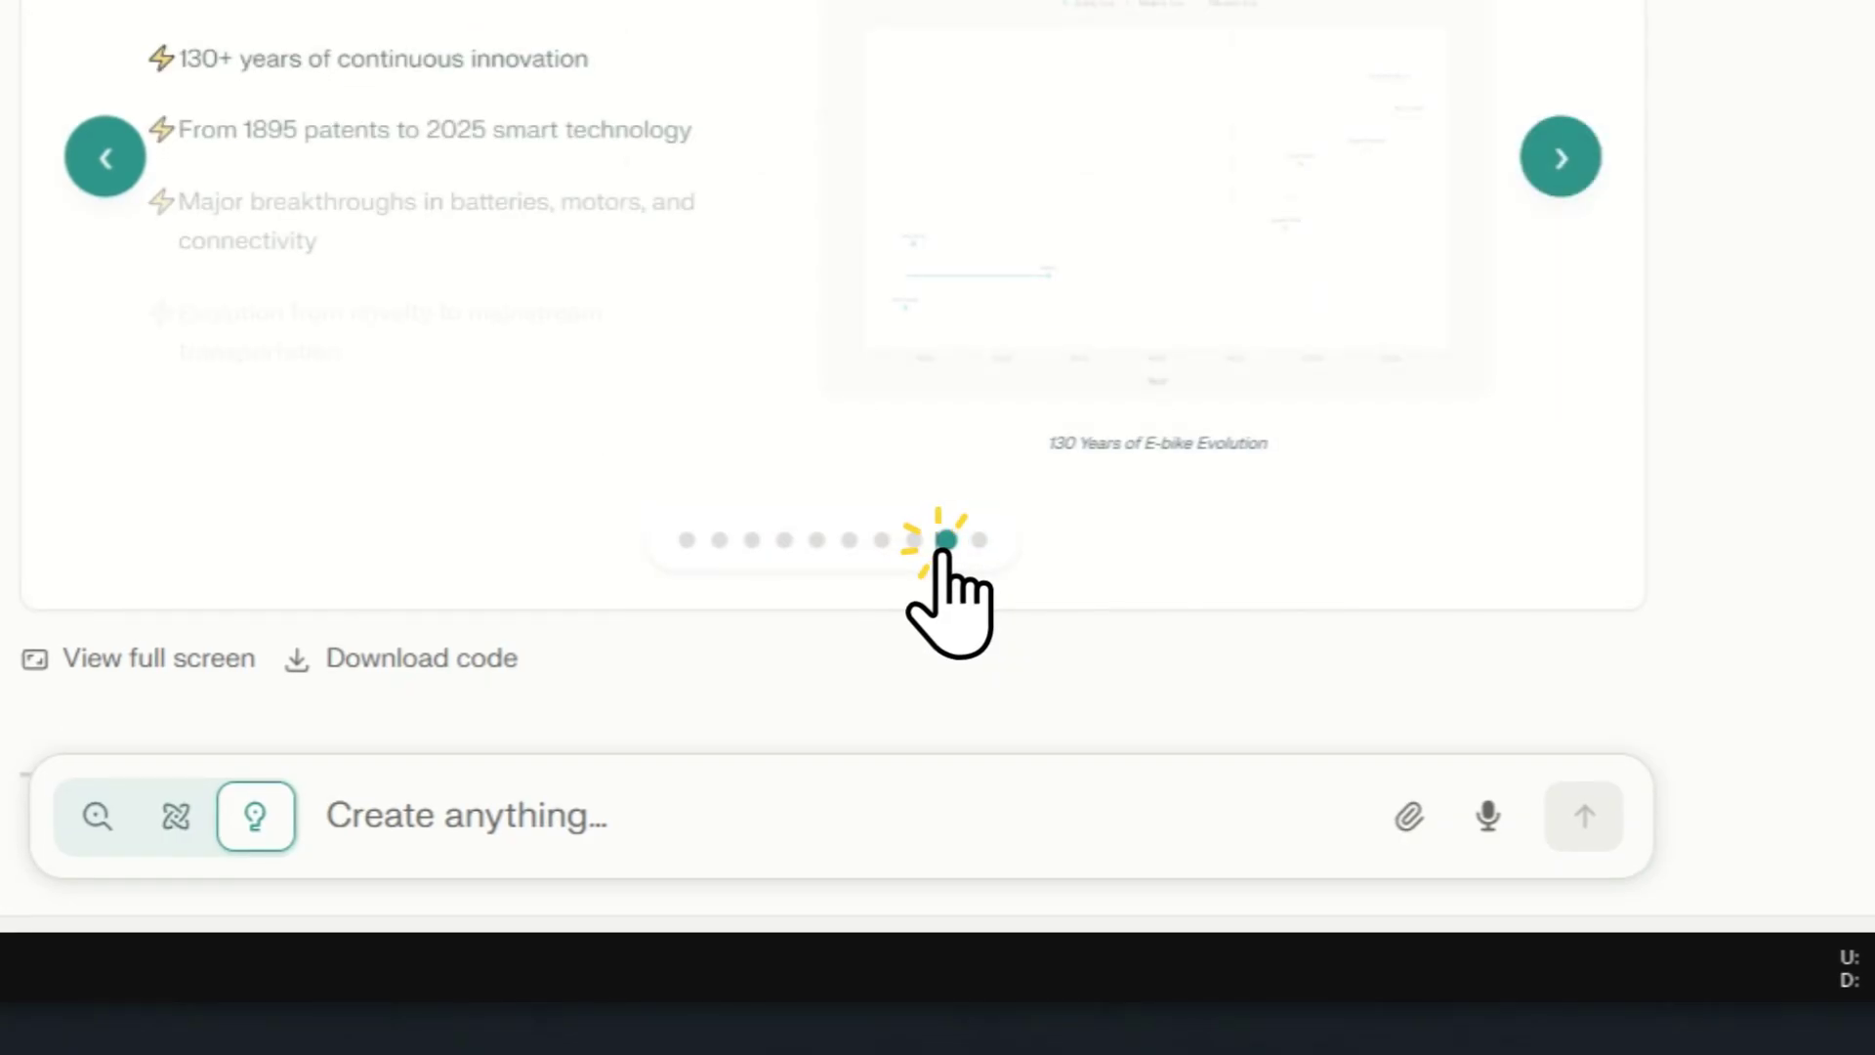
click(912, 540)
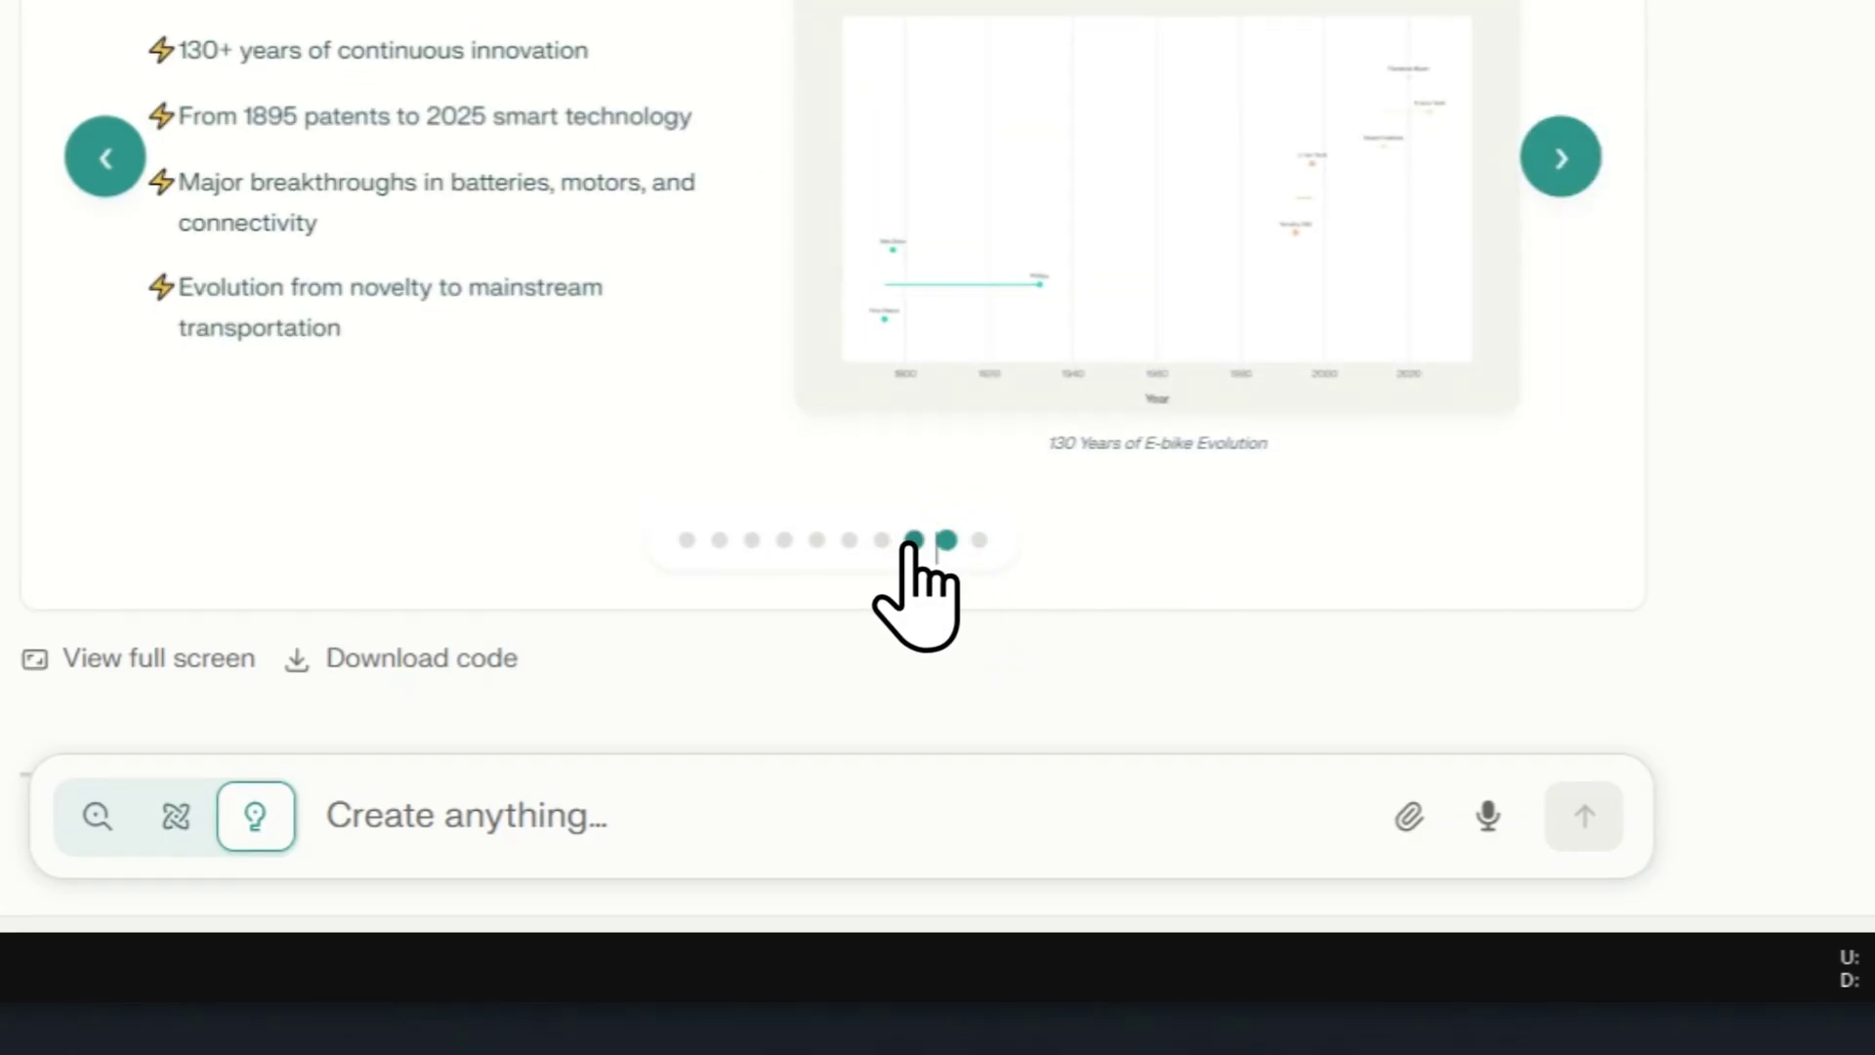